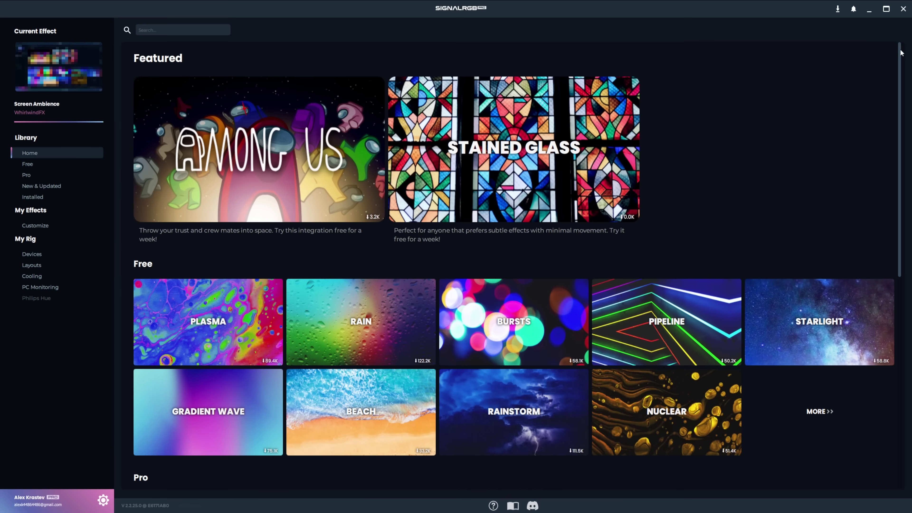
- Browse the full lists of free and pro effects from the home page
scroll(900, 52, down, 6)
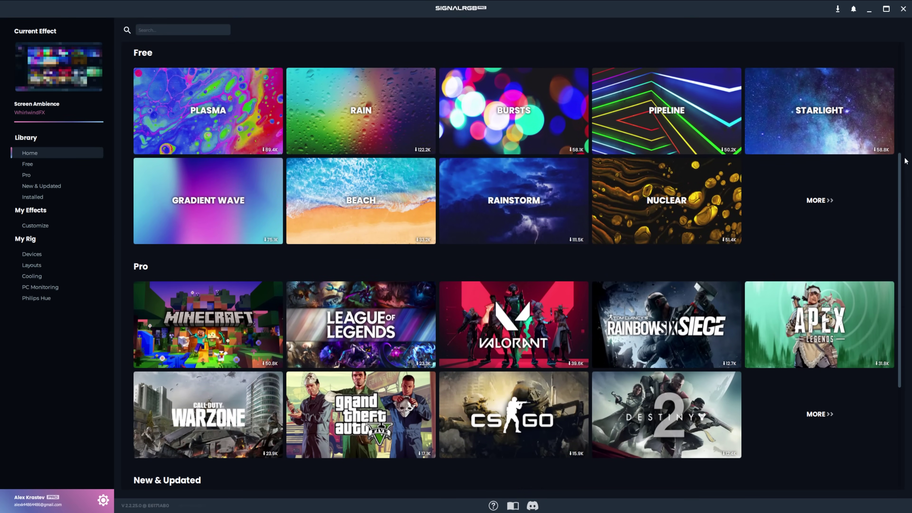
click(813, 212)
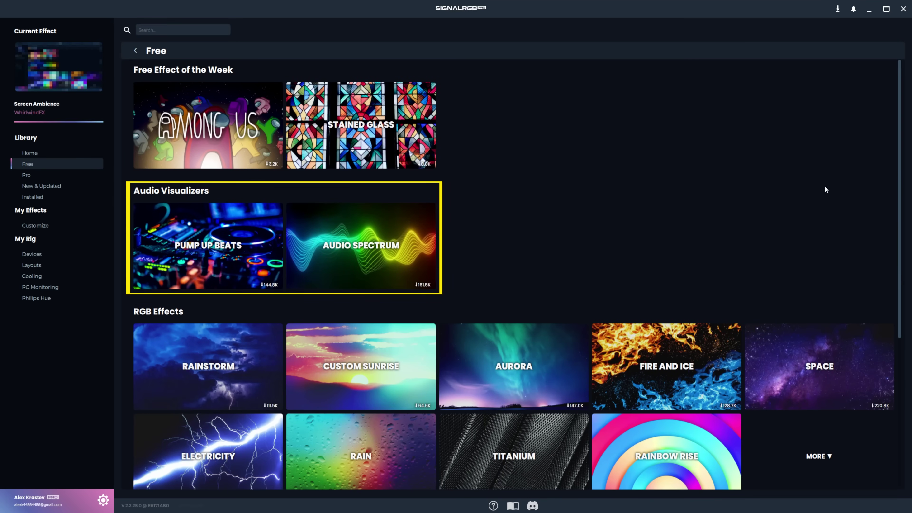
scroll(895, 148, down, 3)
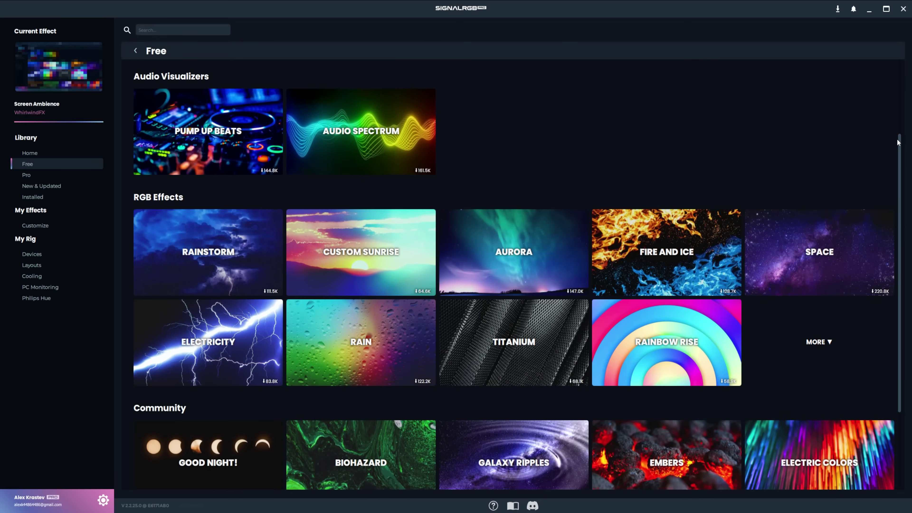
scroll(897, 142, down, 3)
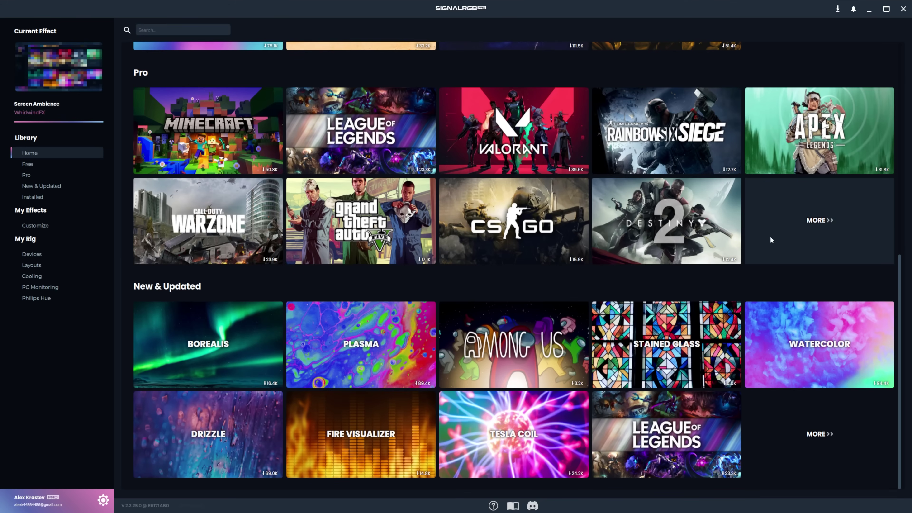
click(803, 245)
scroll(900, 122, down, 5)
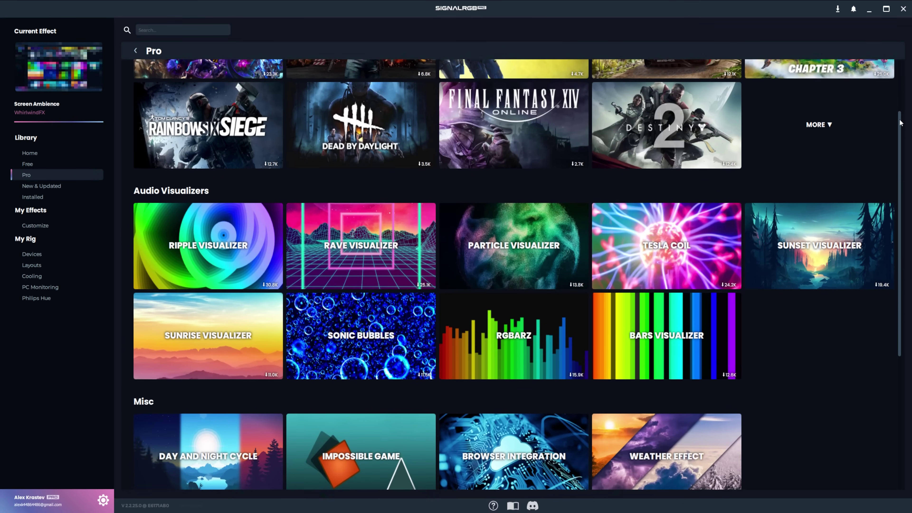
drag(899, 122, 892, 259)
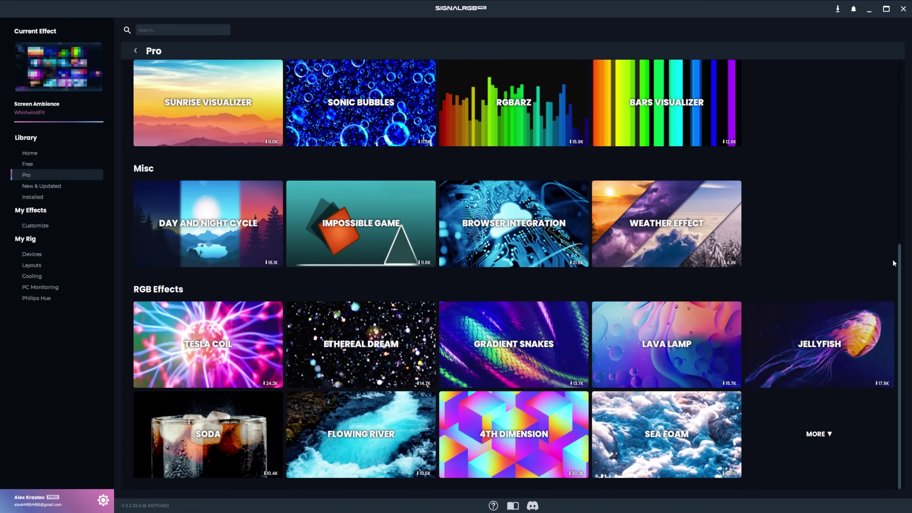
- Look through the Free, Pro and New & Updated effect libraries, then return home
key(alt+Left)
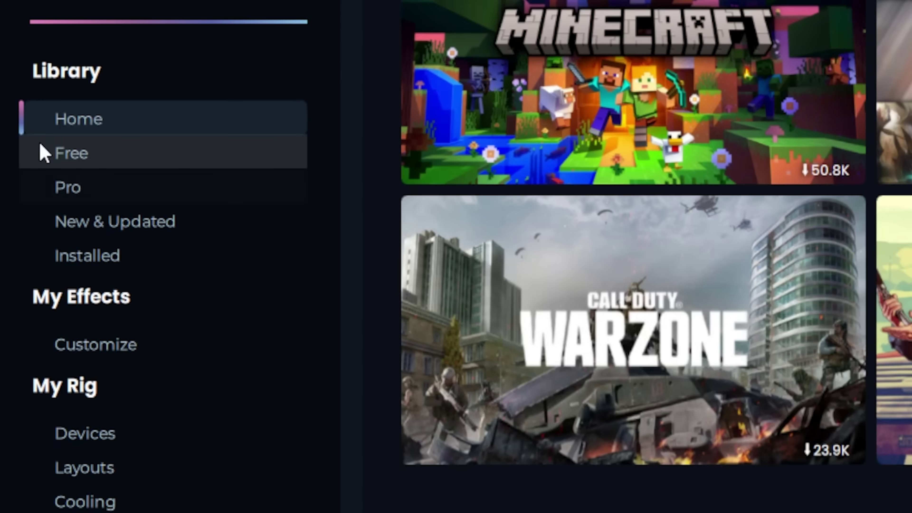
click(29, 164)
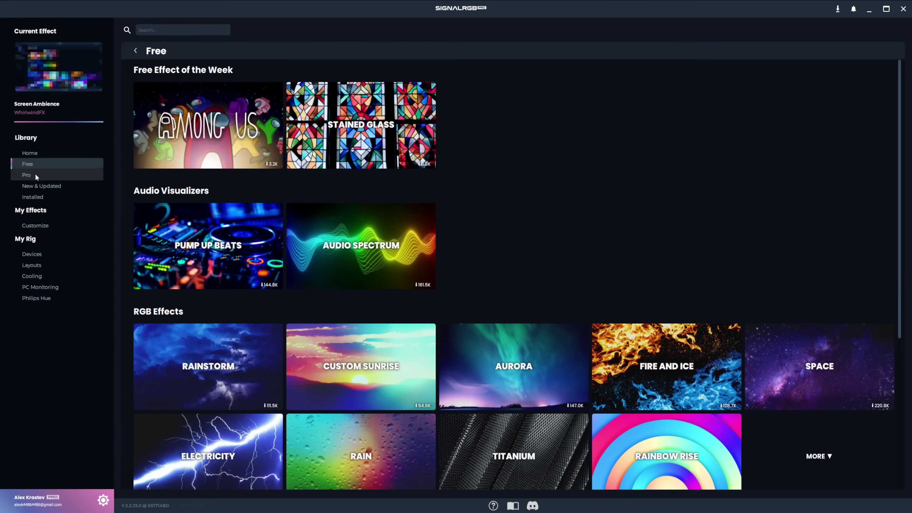
click(80, 187)
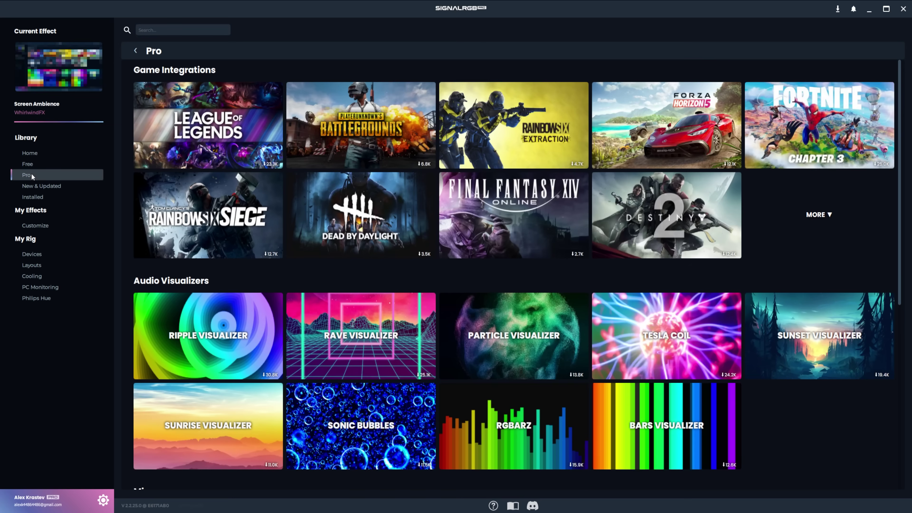
click(38, 187)
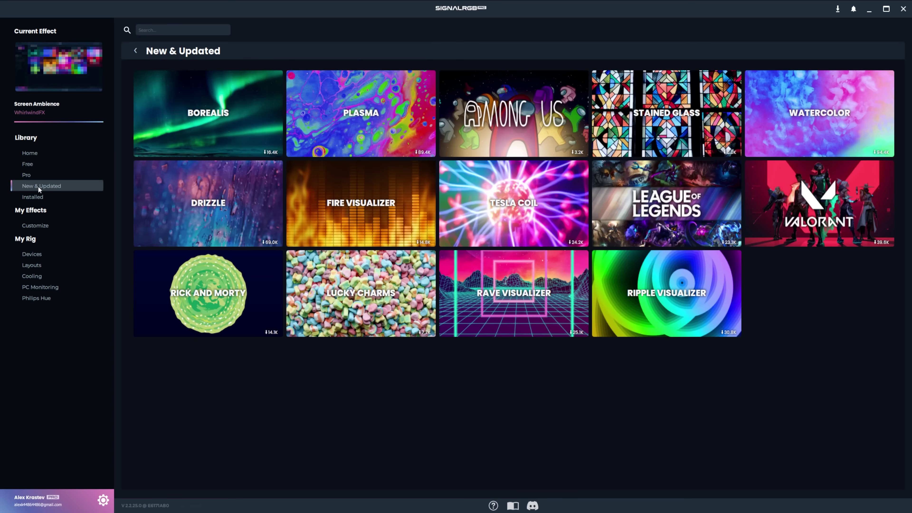
click(44, 153)
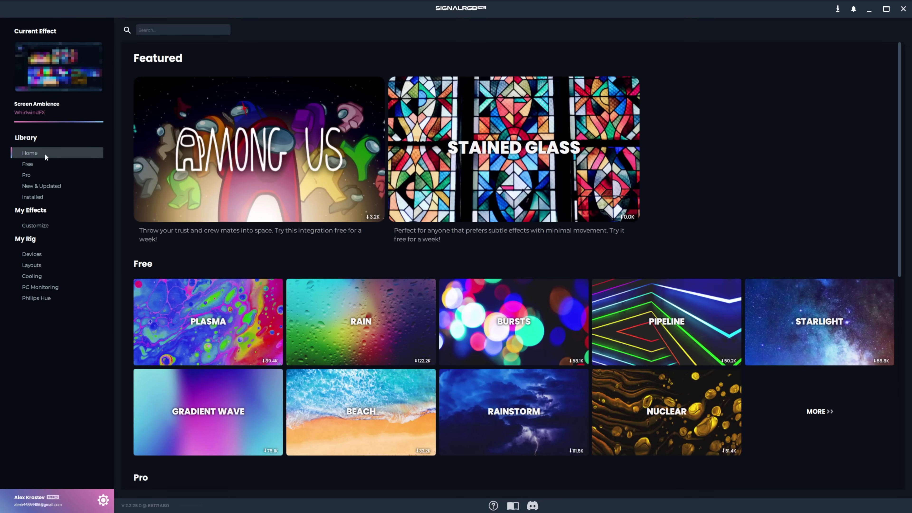
- Search the library for 'fire', then install and apply the Fire and Ice effect
click(180, 28)
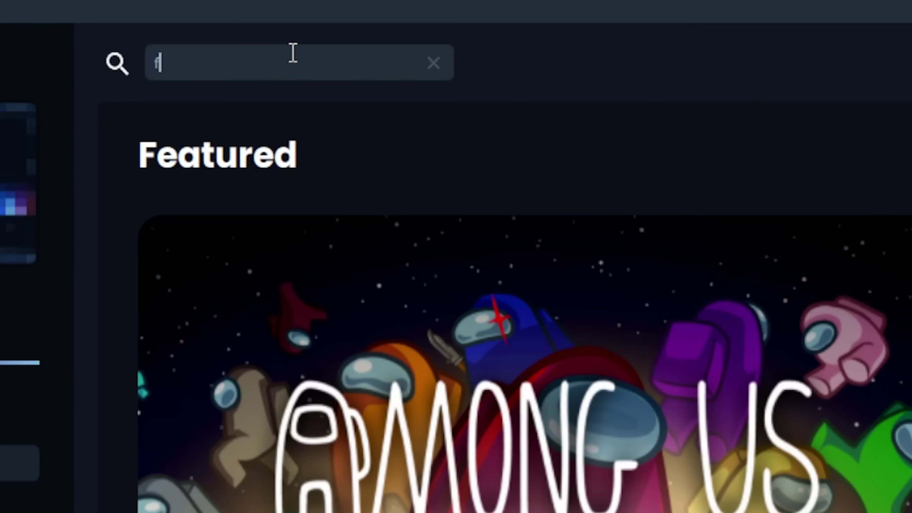
text(fire)
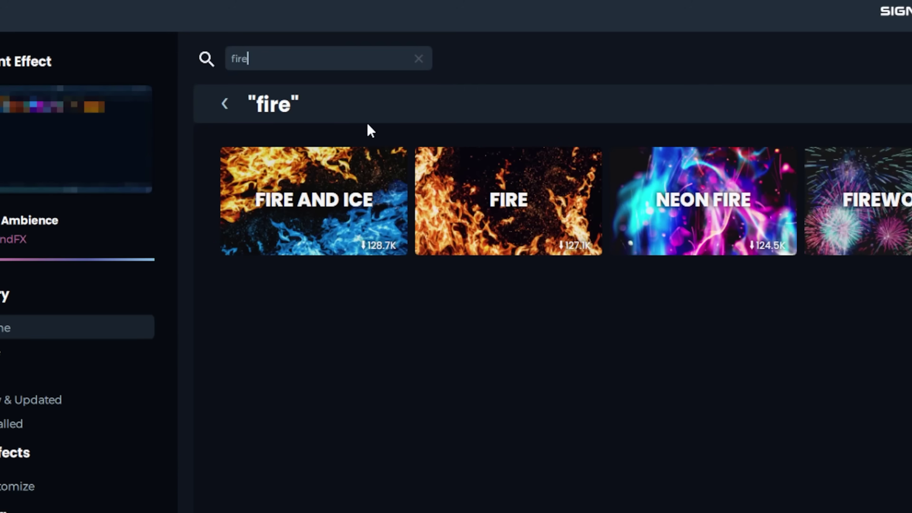
mouse_move(178, 104)
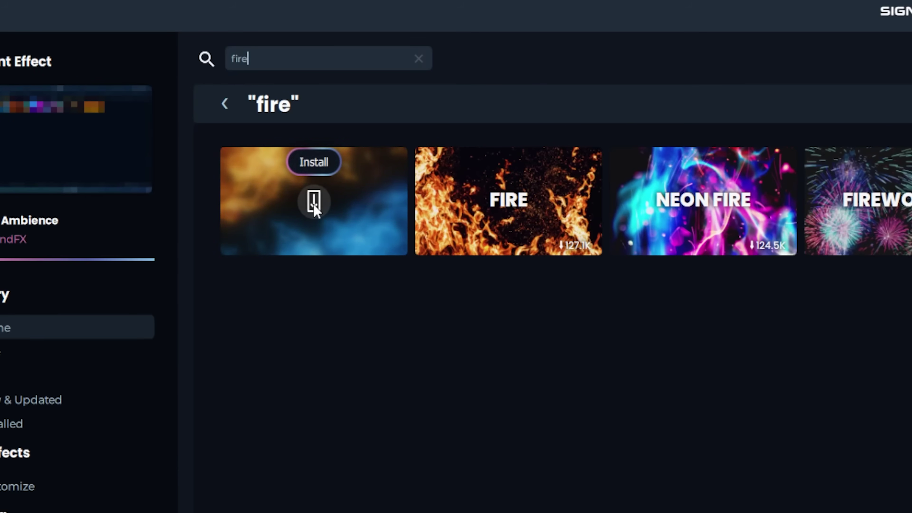
click(313, 203)
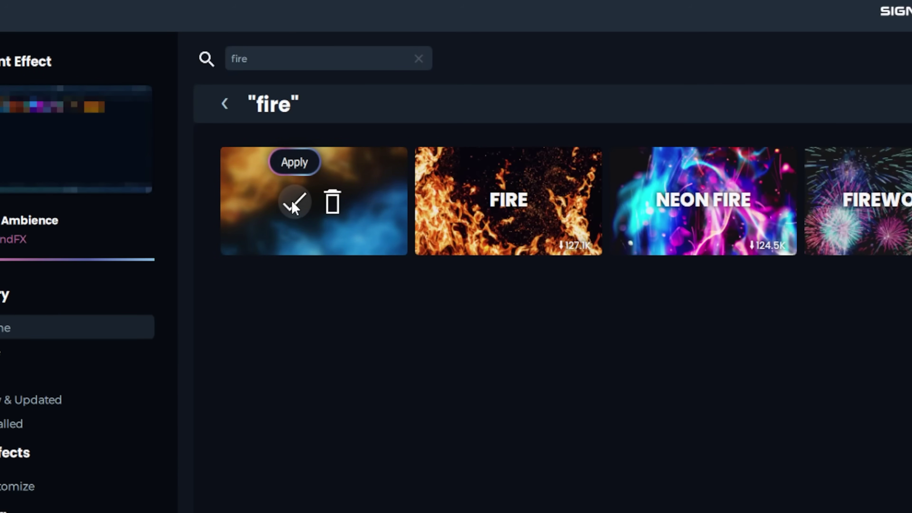
click(291, 201)
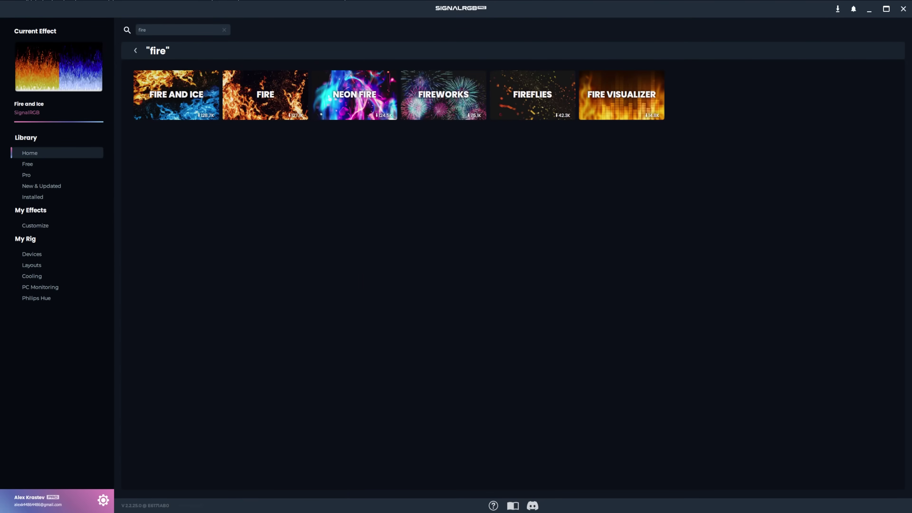
- Update Apex Legends from the Installed library, then update all remaining effects at once
click(51, 198)
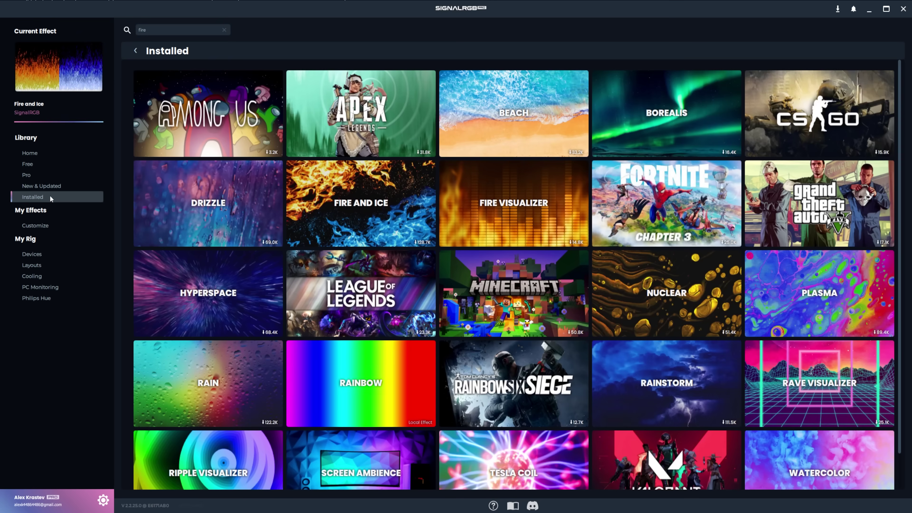
mouse_move(144, 100)
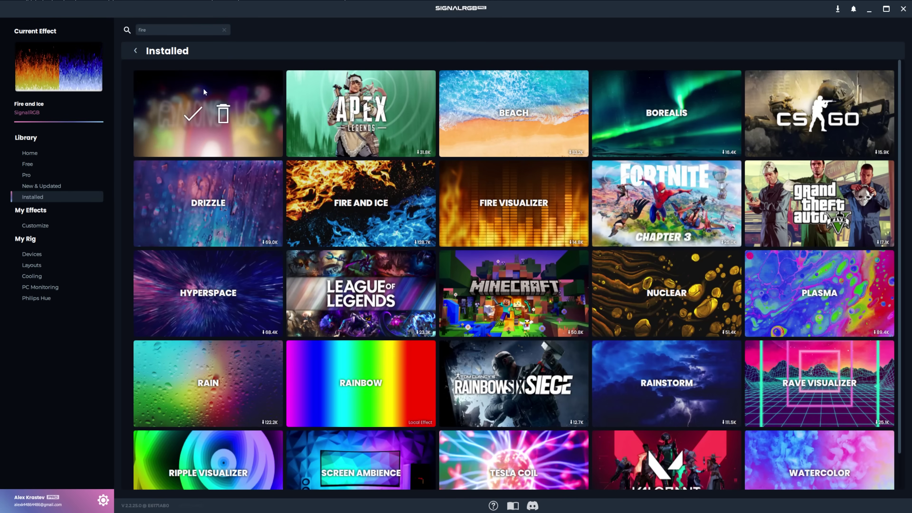
mouse_move(359, 117)
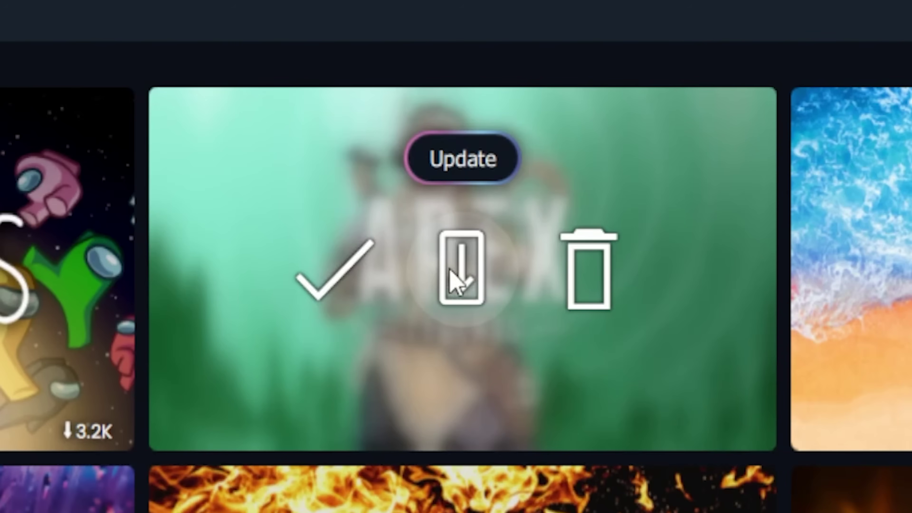
click(467, 267)
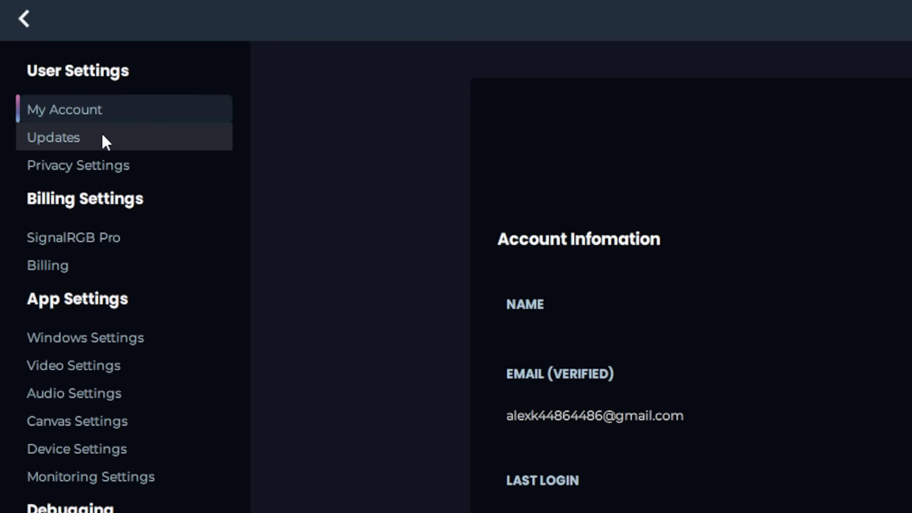
click(102, 138)
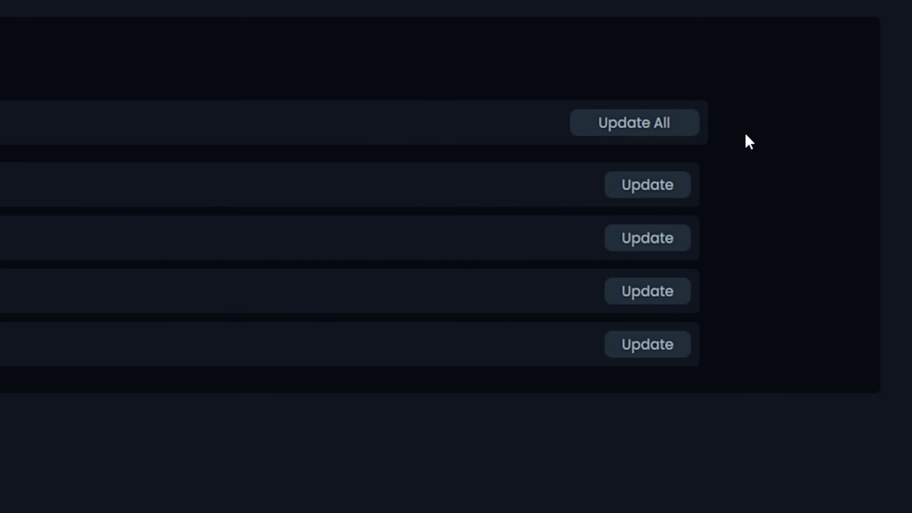
click(646, 126)
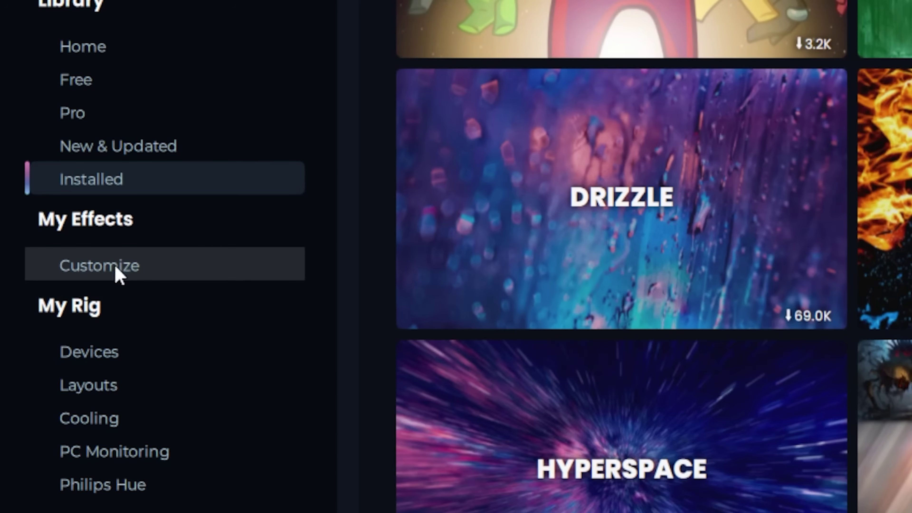
- Open Calm Water's customization panel and dismiss the saved-effects list
click(118, 274)
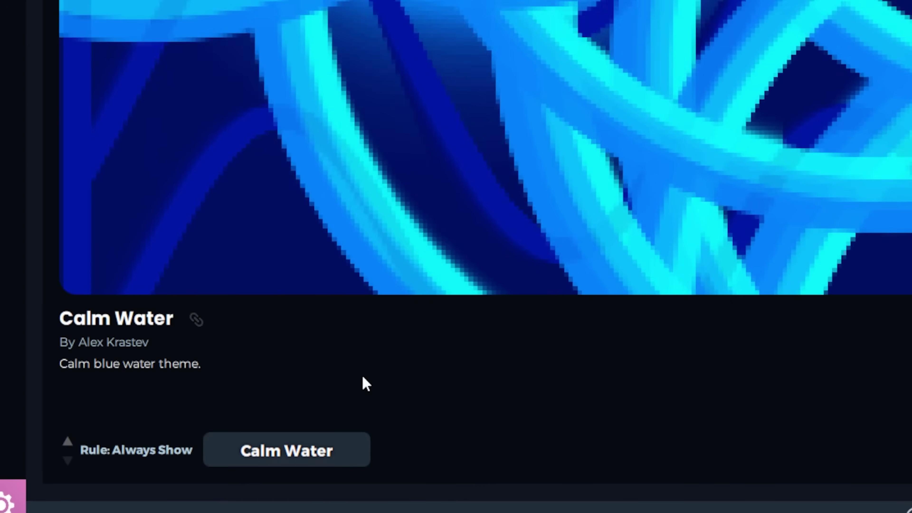
click(284, 448)
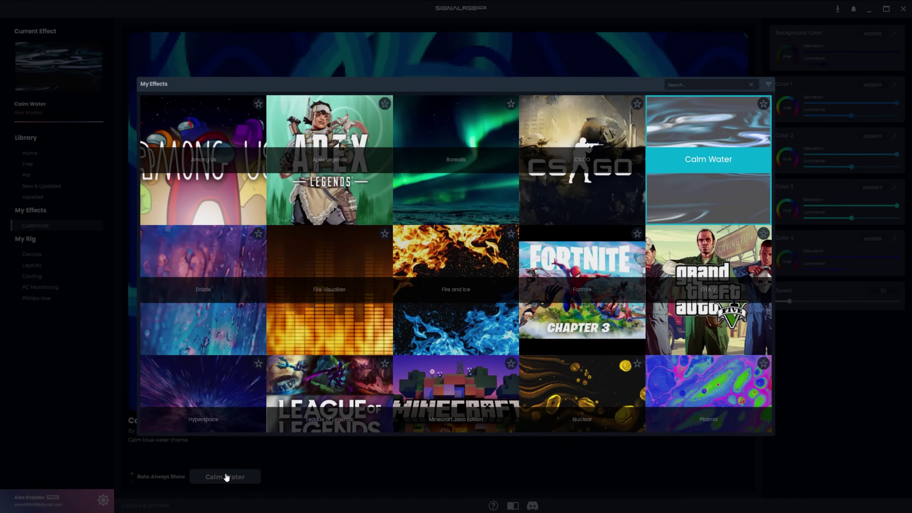
click(463, 315)
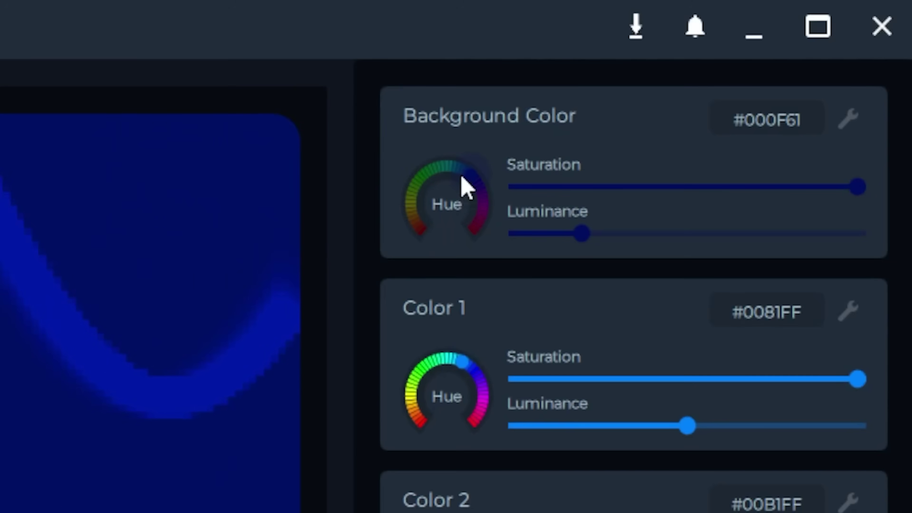
- Change Calm Water's background from dark blue to the tan shade #B2864E
drag(465, 187, 476, 217)
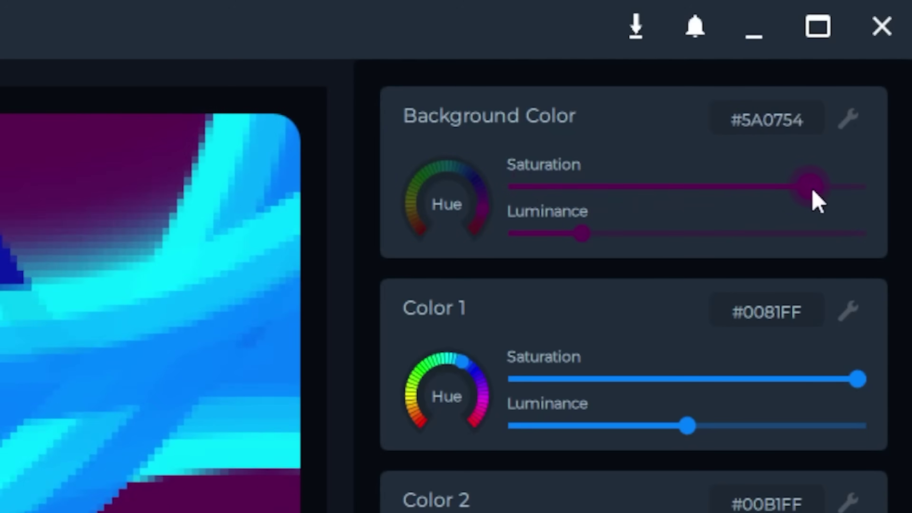
drag(577, 233, 668, 240)
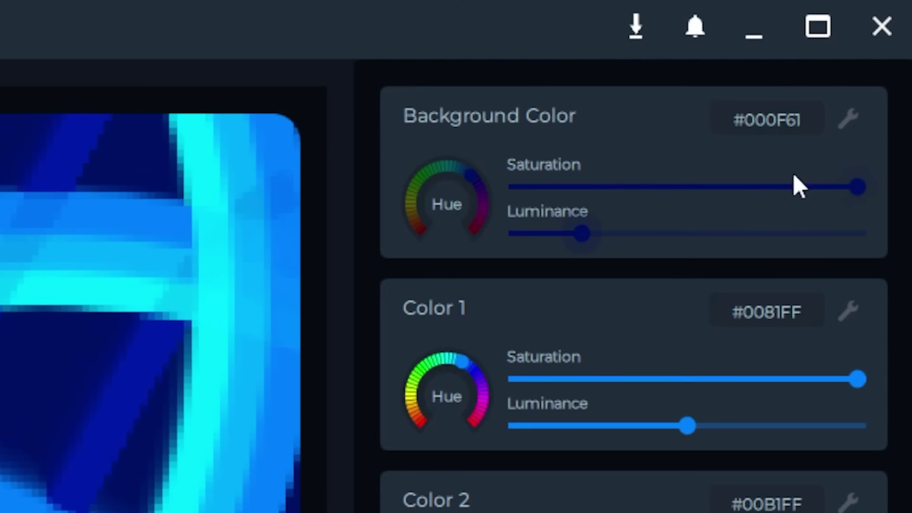
click(846, 129)
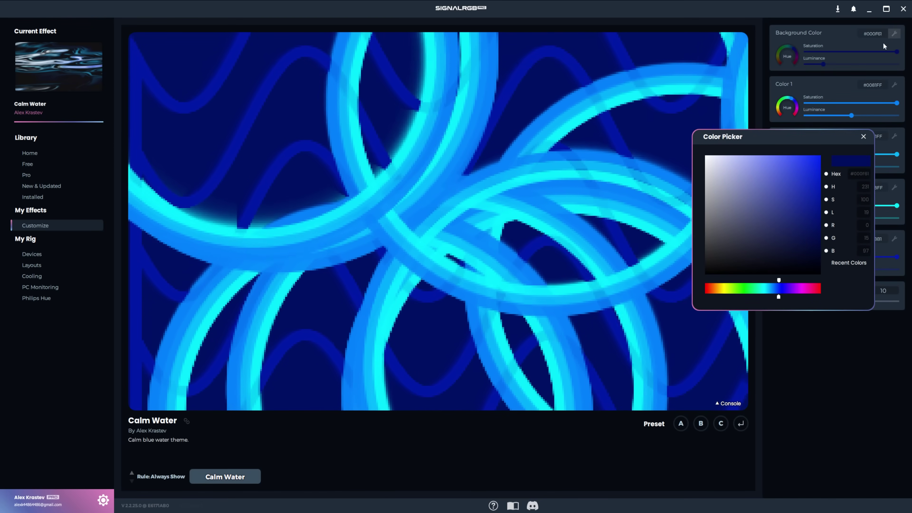
click(716, 289)
click(758, 172)
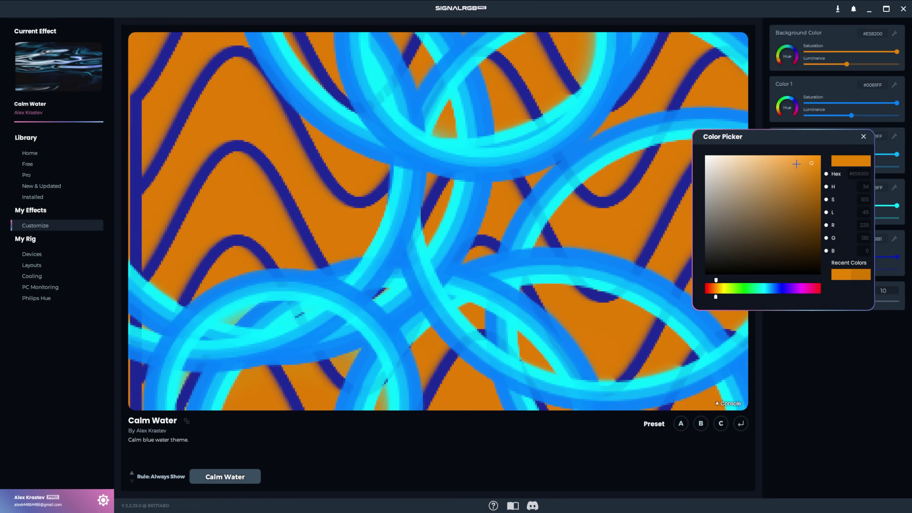
mouse_move(759, 171)
mouse_down()
mouse_move(773, 204)
mouse_move(755, 178)
mouse_up()
drag(730, 291, 727, 289)
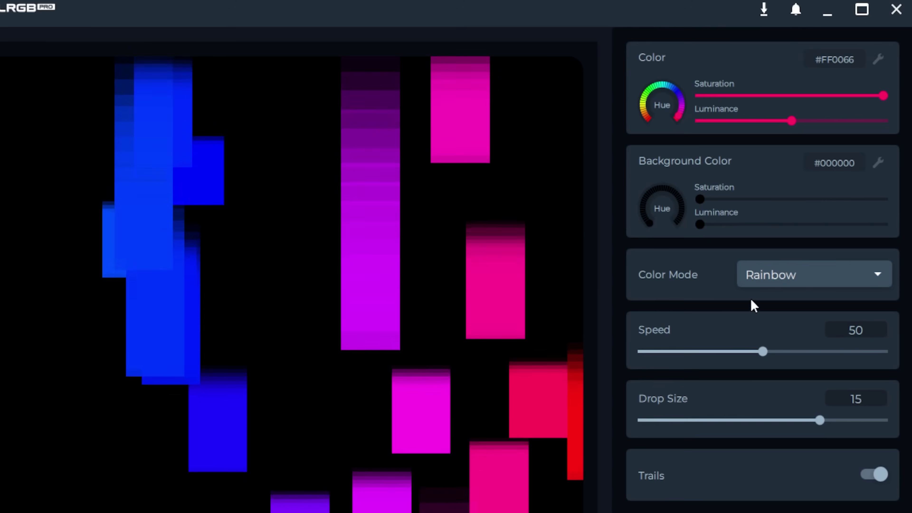
- Cycle the drops' colour mode through Single Color, Rainbow and Random
click(785, 282)
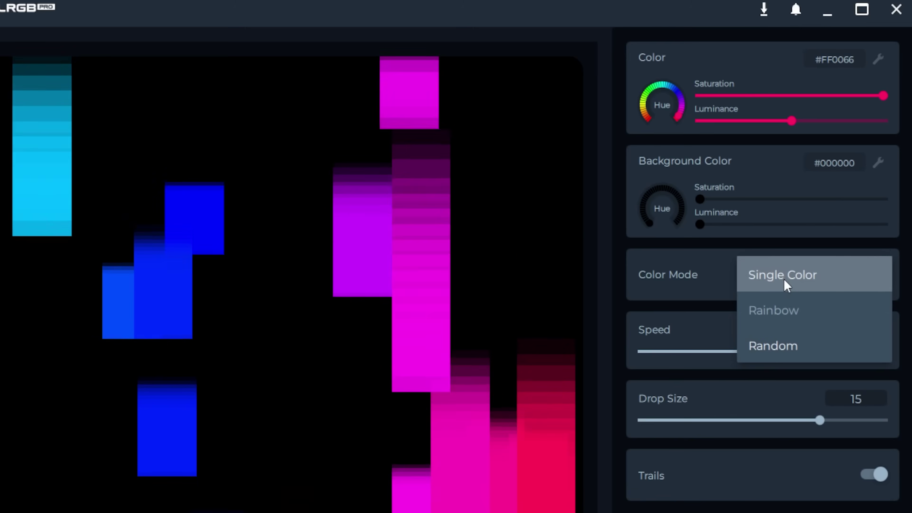
click(783, 282)
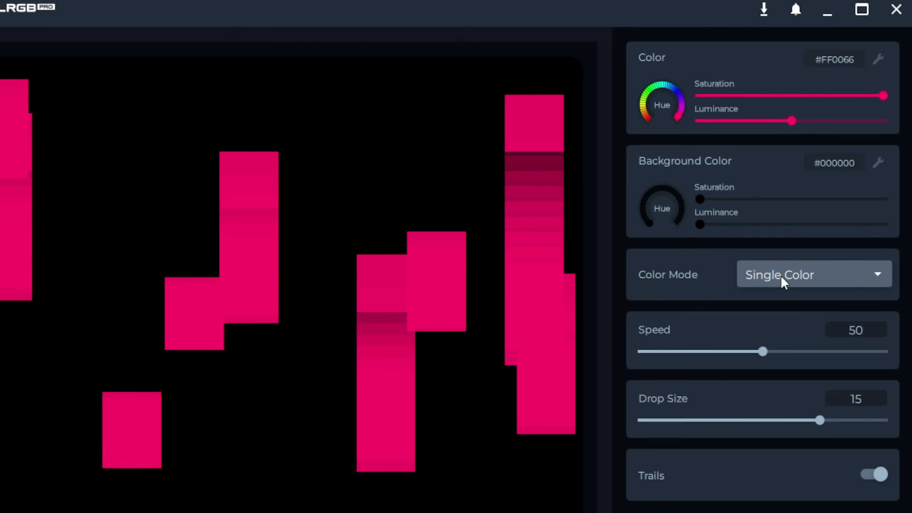
click(784, 283)
click(780, 310)
click(782, 282)
click(770, 339)
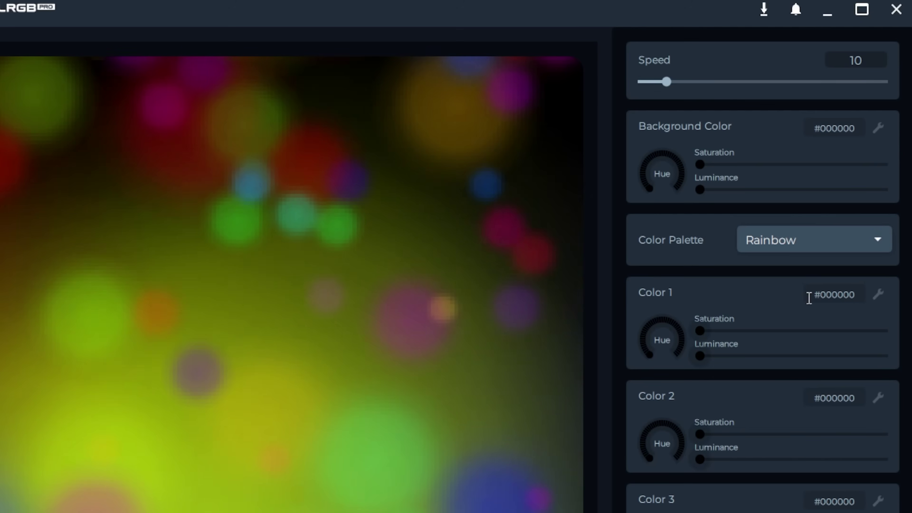
- Switch the bokeh colour palette through Space, Aurora, Water and Fire
click(801, 241)
click(792, 286)
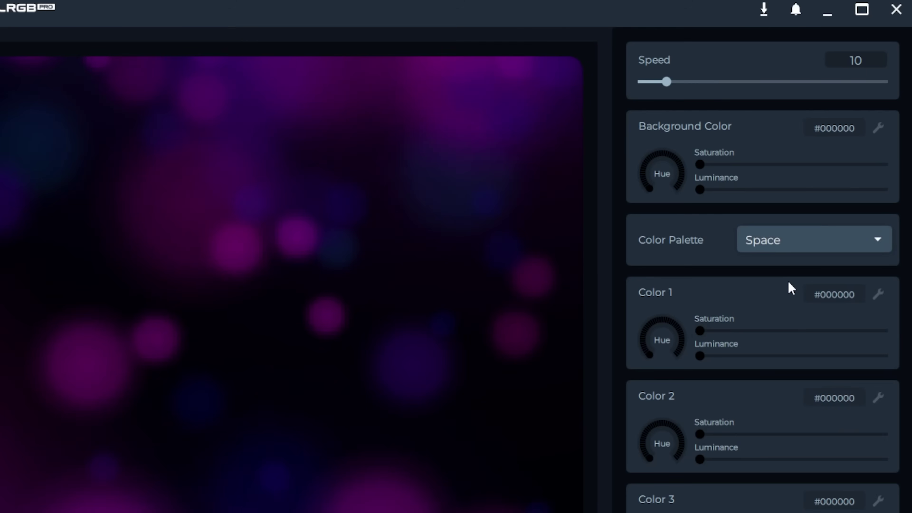
click(794, 241)
click(781, 310)
click(782, 240)
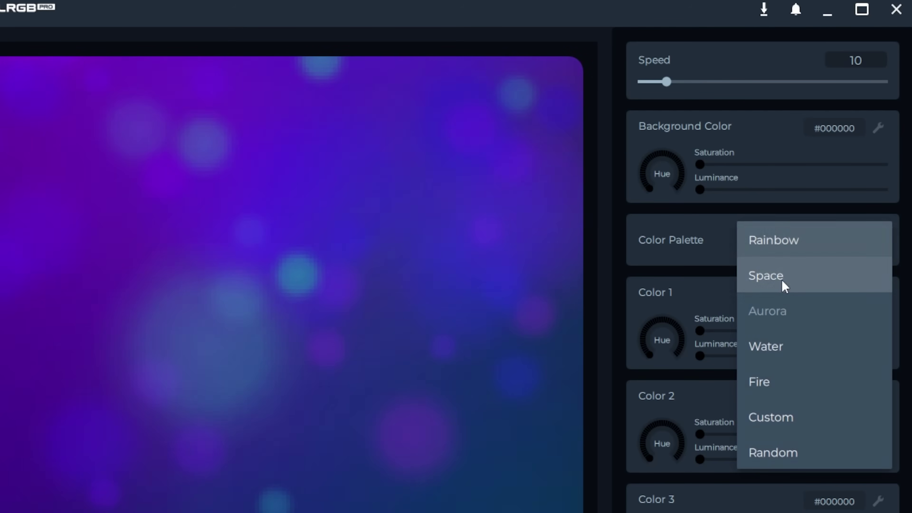
click(778, 344)
click(781, 238)
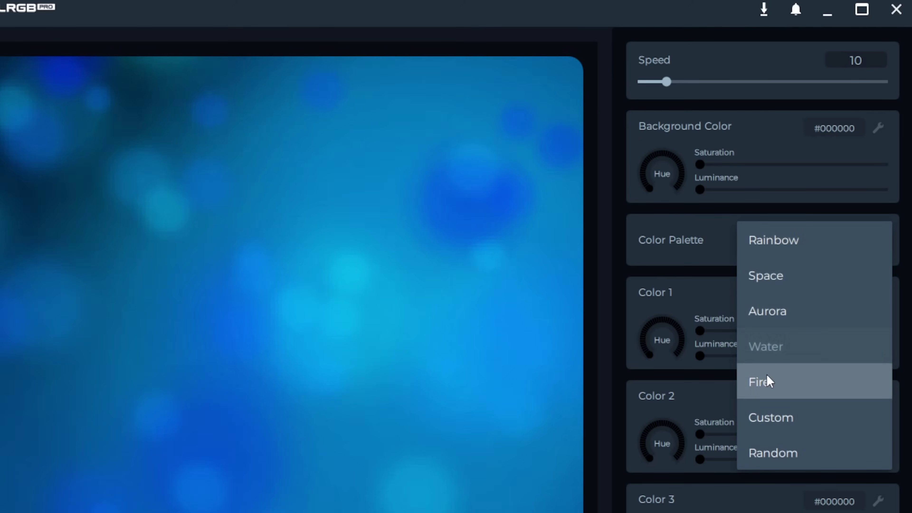
click(763, 381)
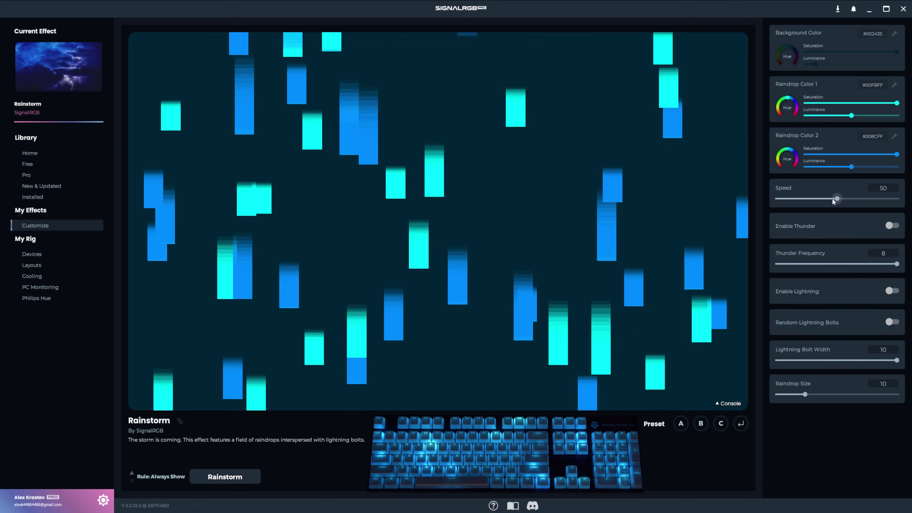
- Speed up the Rainstorm drops and make them red and yellow on a dark olive background
drag(832, 198, 895, 204)
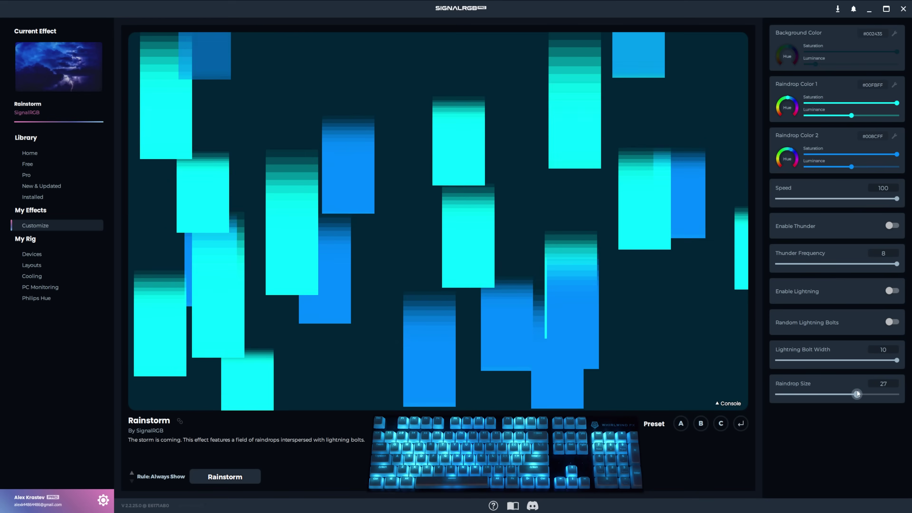
drag(793, 100, 780, 126)
click(781, 164)
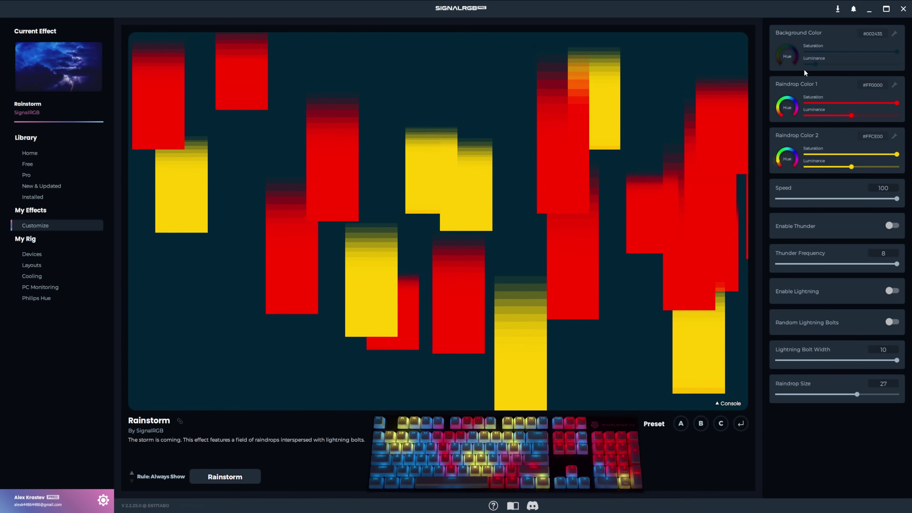
mouse_move(797, 55)
mouse_down()
mouse_move(790, 66)
mouse_move(782, 61)
mouse_up()
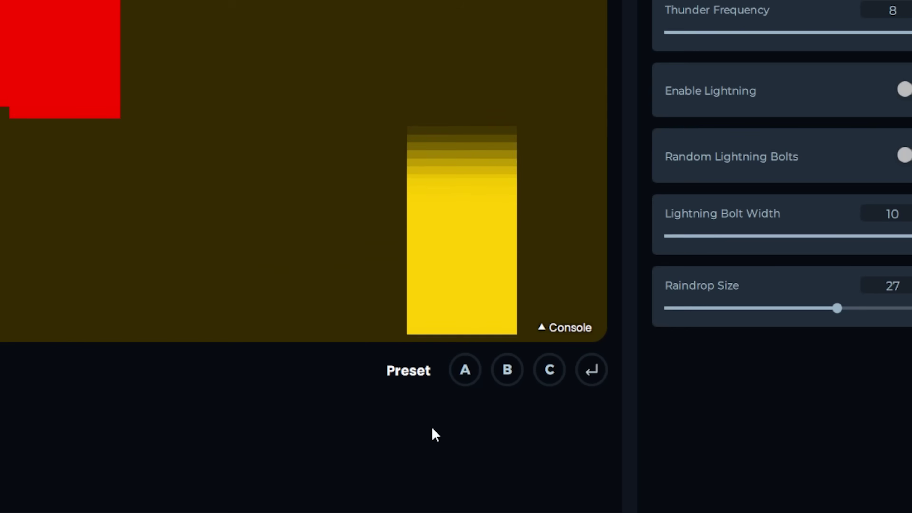
- Store preset A, switch back and forth among presets A, B and C, then reset Rainstorm to defaults
click(680, 423)
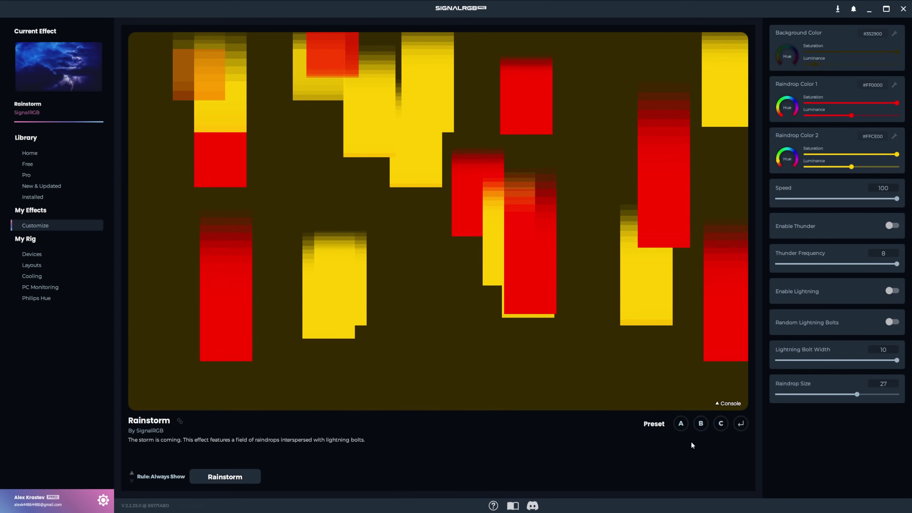
click(700, 423)
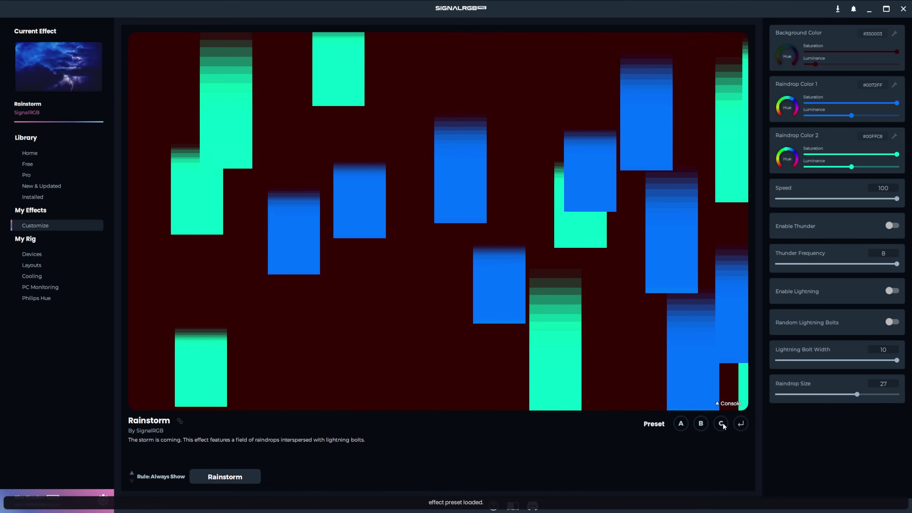
click(722, 424)
click(701, 424)
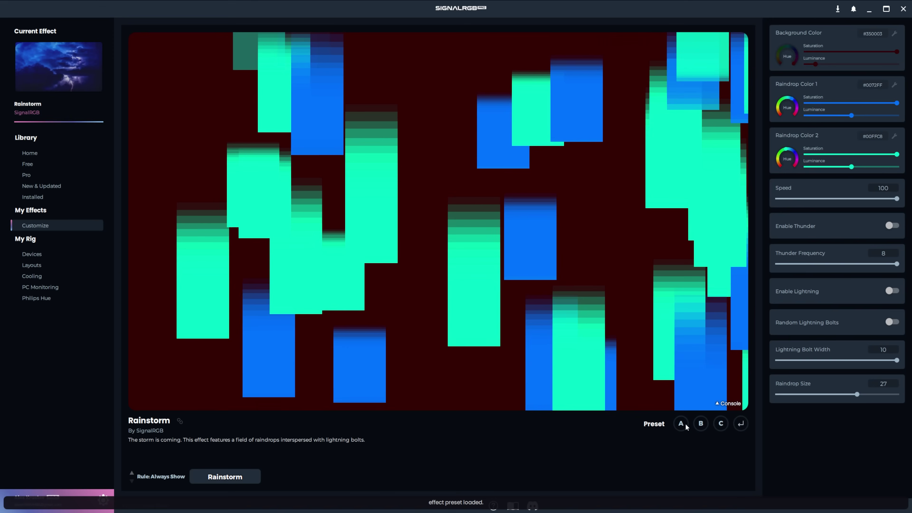
click(681, 423)
click(699, 423)
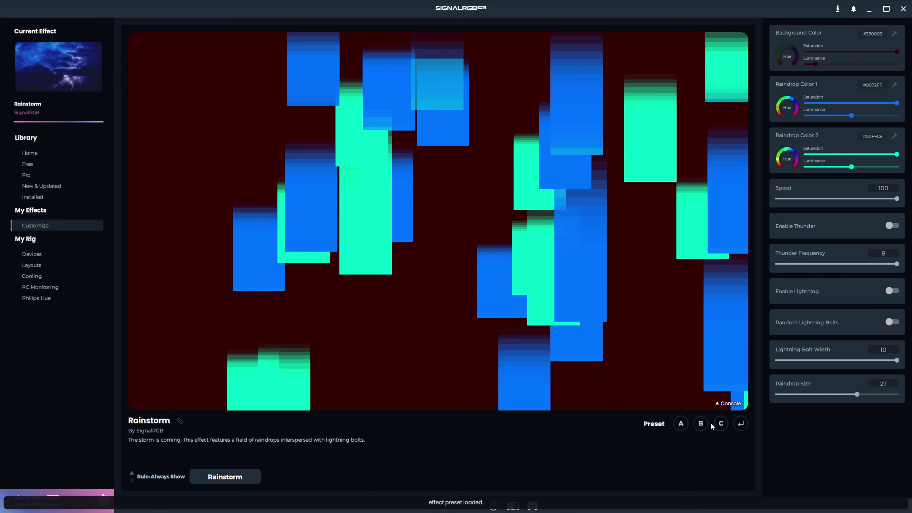
click(716, 425)
click(700, 424)
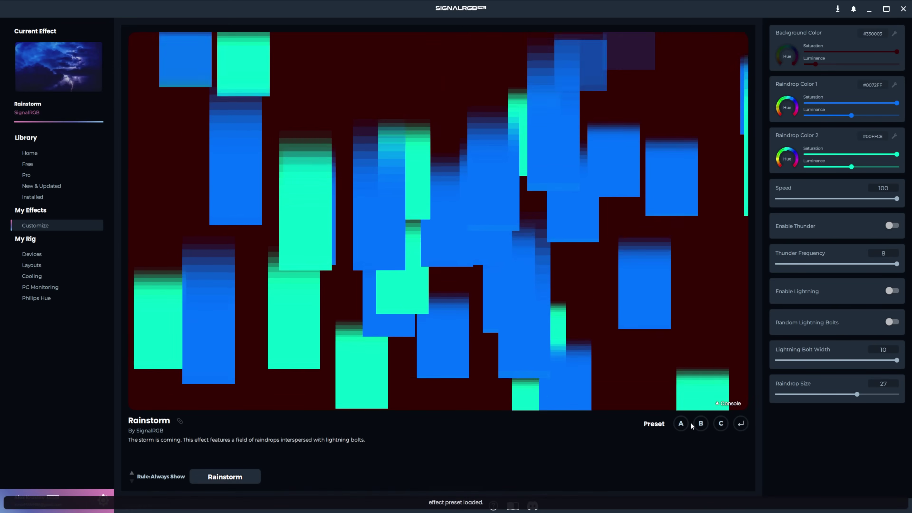
click(681, 424)
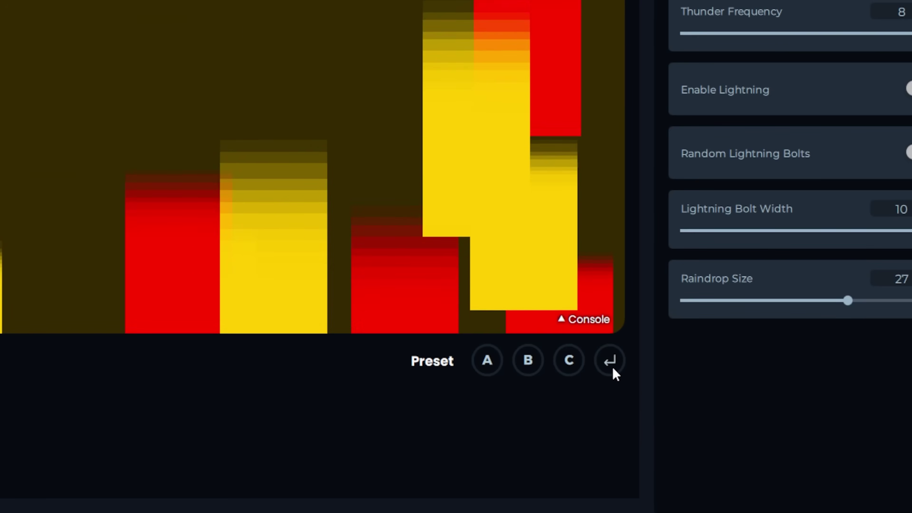
click(743, 426)
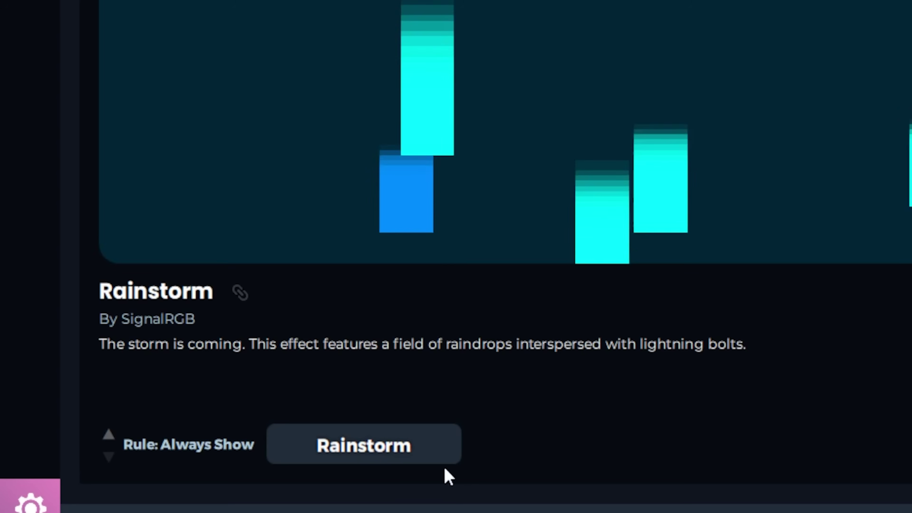
- On the At Idle rule, choose Rainstorm for idle and Audio Spectrum for media playback
click(111, 434)
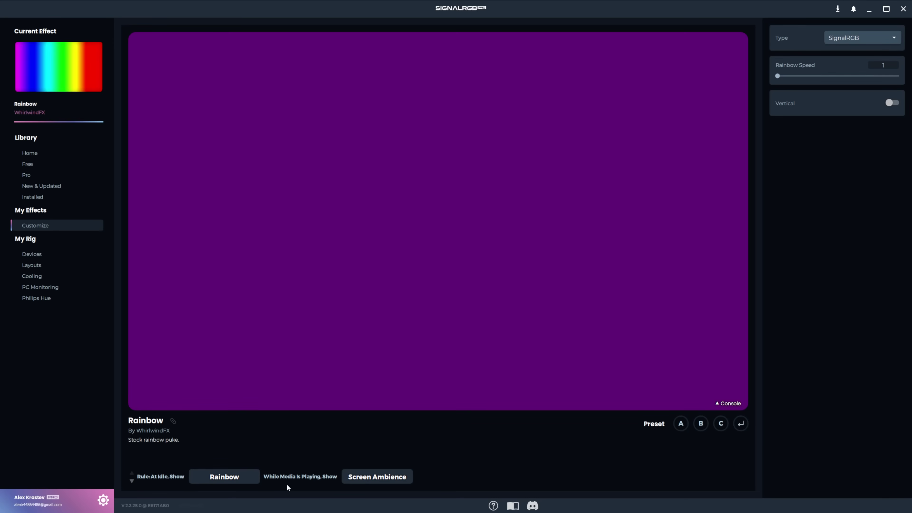
click(252, 476)
scroll(456, 264, down, 5)
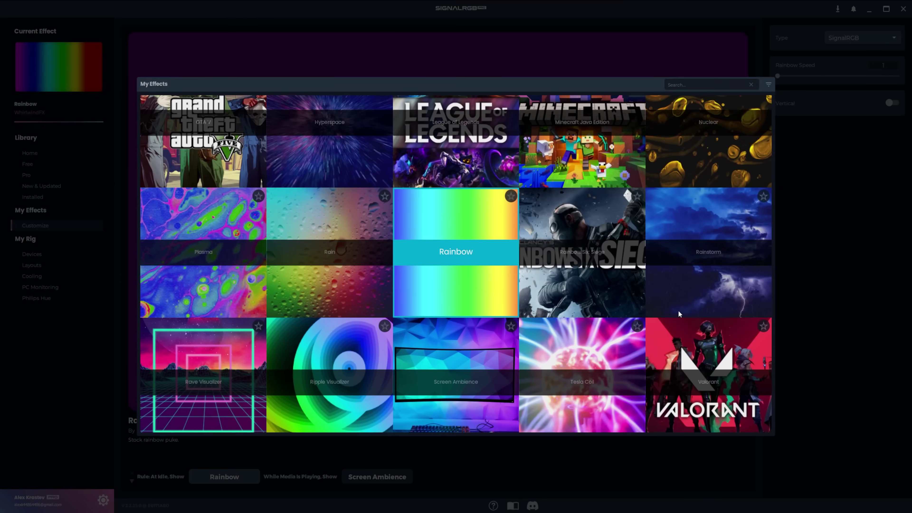
click(660, 244)
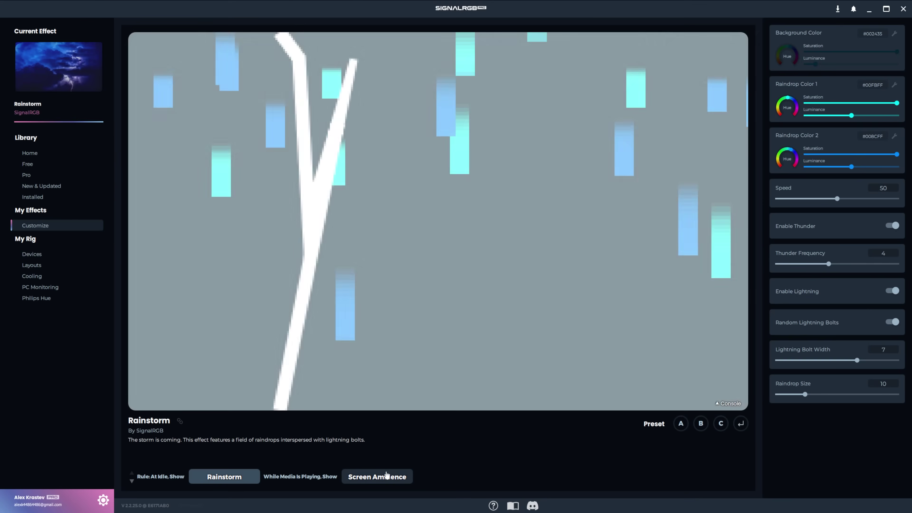
click(376, 476)
click(457, 220)
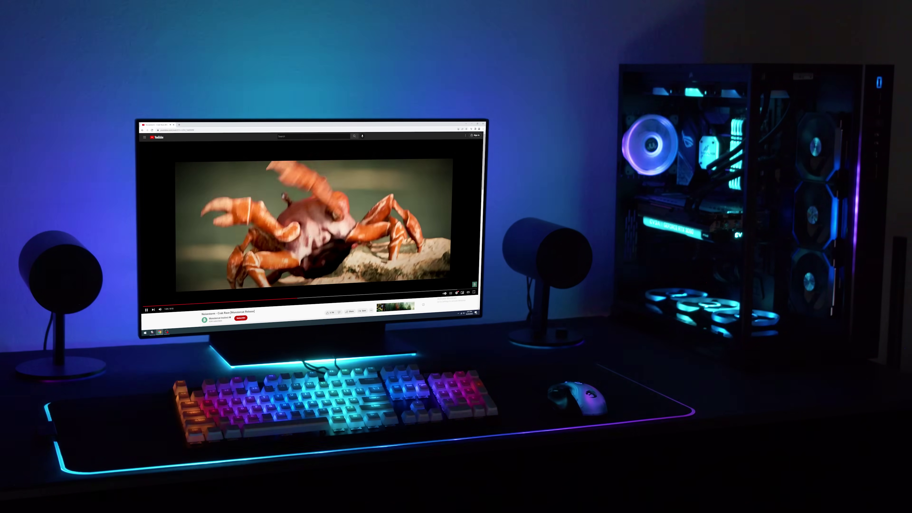
click(310, 236)
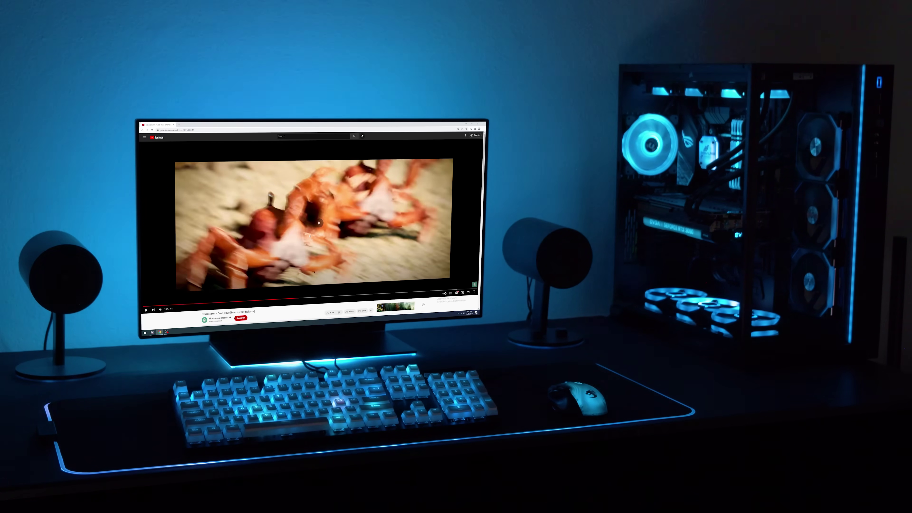
click(309, 236)
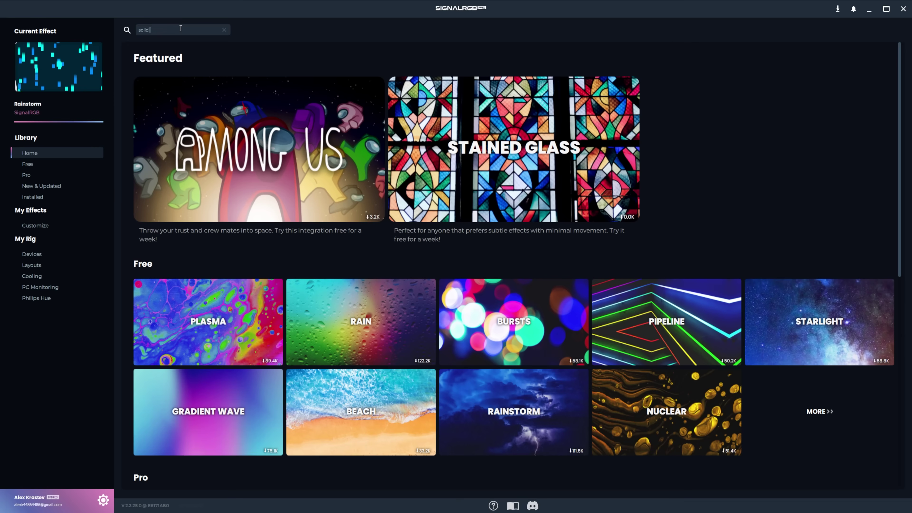
- Apply Solid Color in pink with breathing enabled at speed 4
text(r)
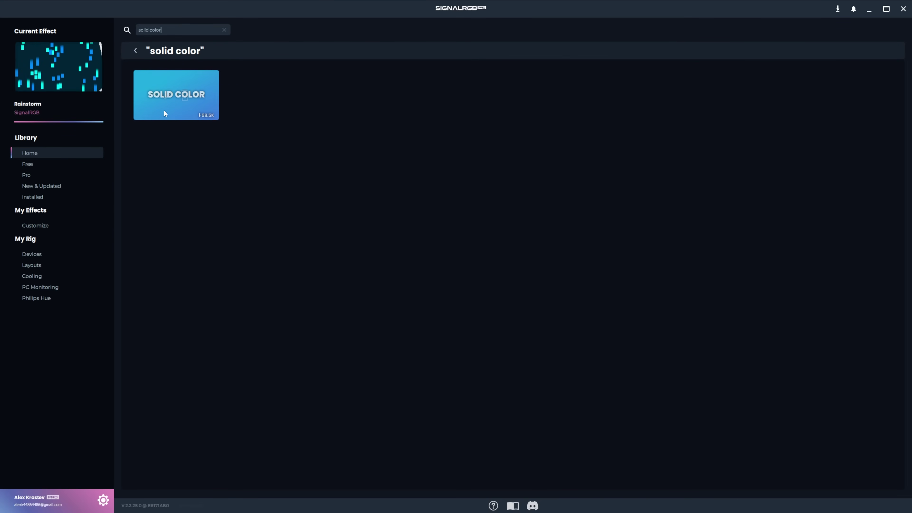
click(167, 97)
mouse_move(793, 50)
mouse_down()
mouse_move(778, 53)
mouse_move(779, 61)
mouse_move(785, 48)
mouse_move(792, 63)
mouse_up()
click(891, 89)
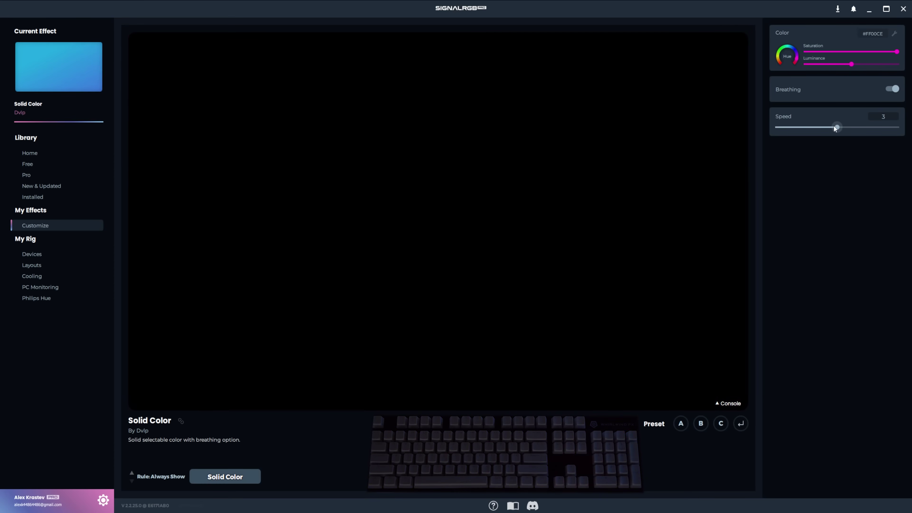
drag(834, 126, 894, 126)
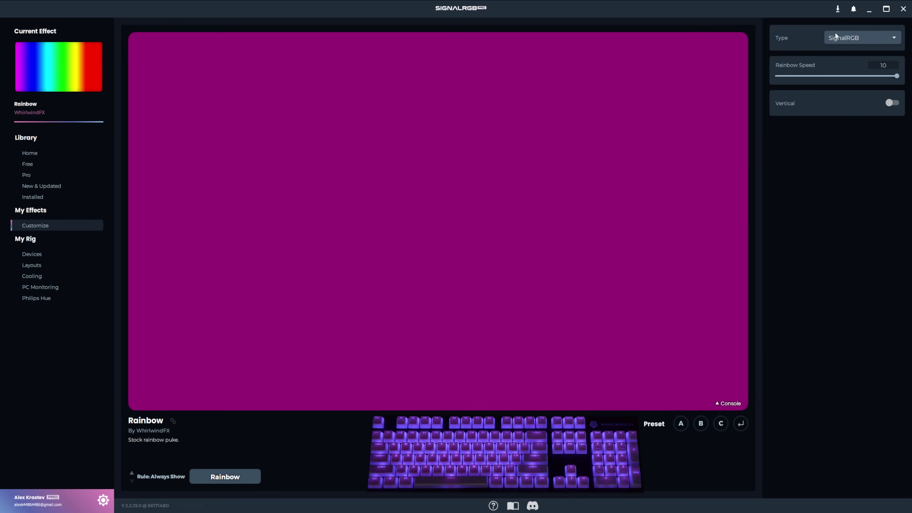
- Set Rainbow to the Classic style at speed 5 with vertical mode on
click(839, 54)
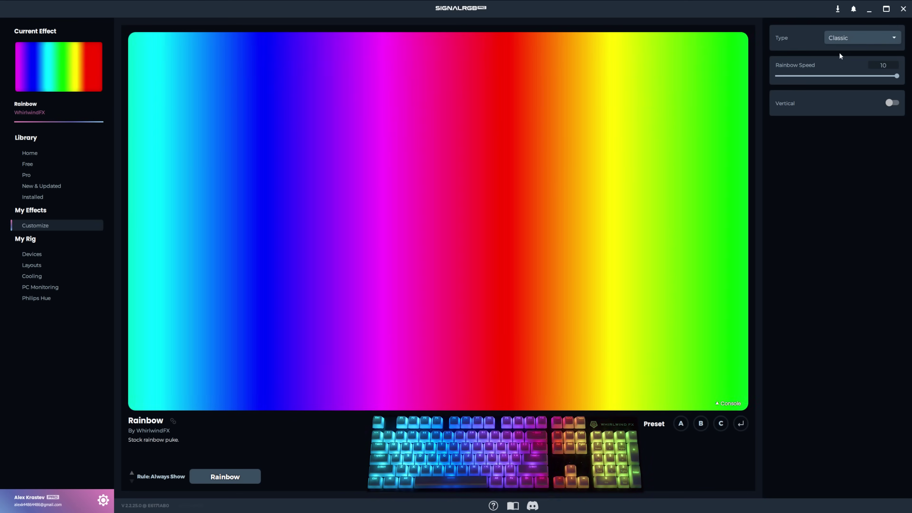
drag(895, 76, 825, 77)
click(890, 106)
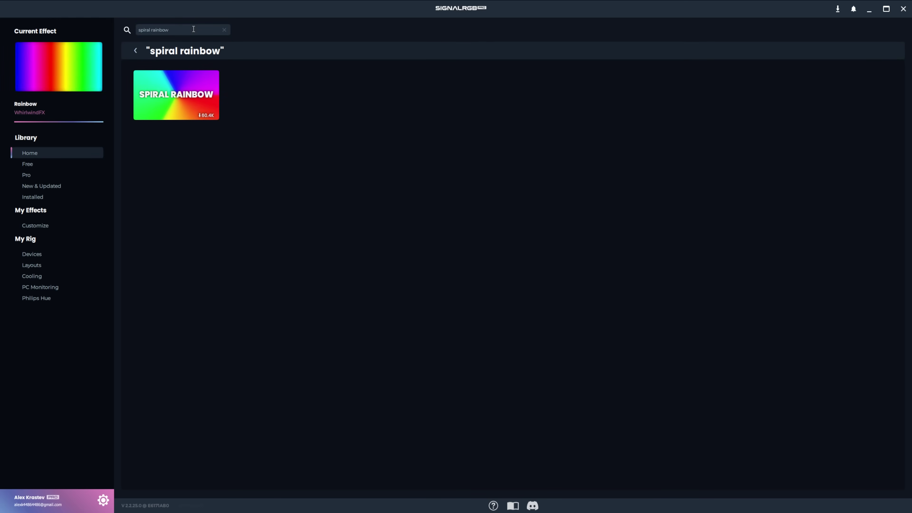
- Apply Spiral Rainbow, move its centre to 122/86, reverse the spin, then apply Rainbow Rise
click(176, 95)
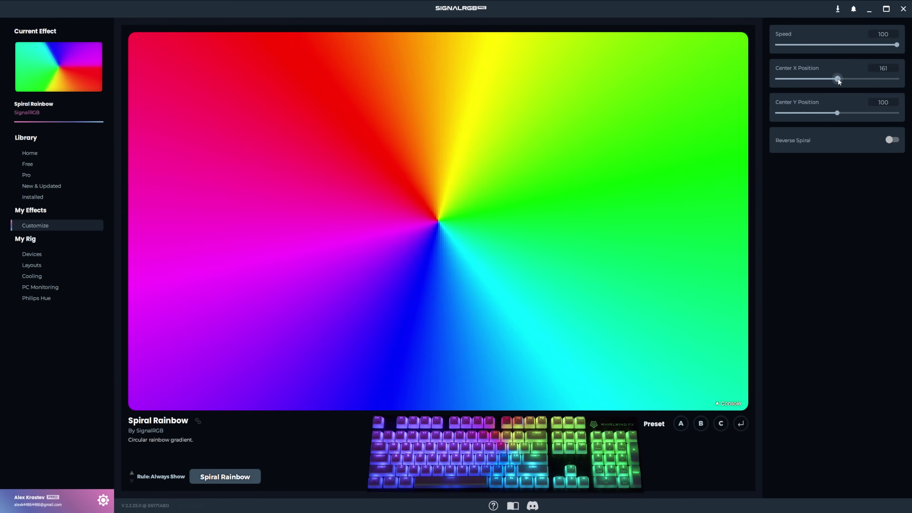
drag(837, 79, 829, 113)
click(892, 139)
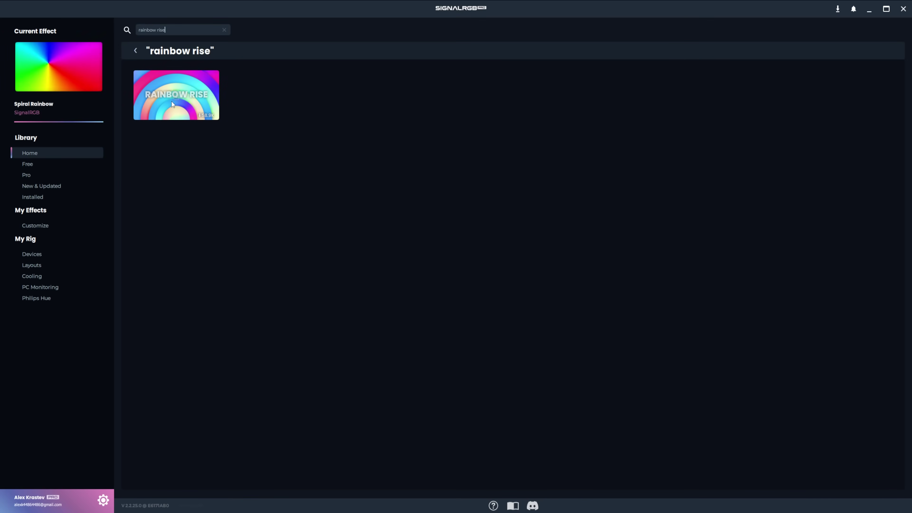
click(173, 103)
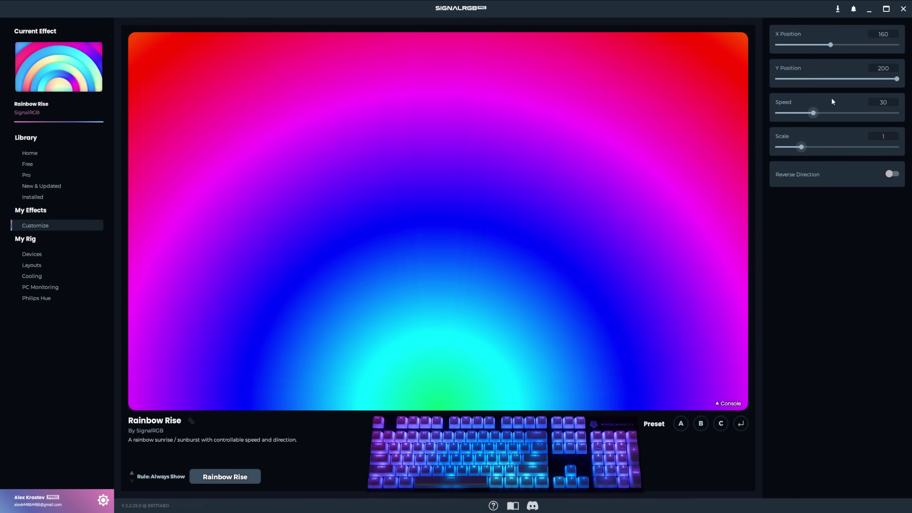
- Move the Rainbow Rise centre to X 156, Y 84, with speed 76 and scale 0
drag(831, 45, 830, 52)
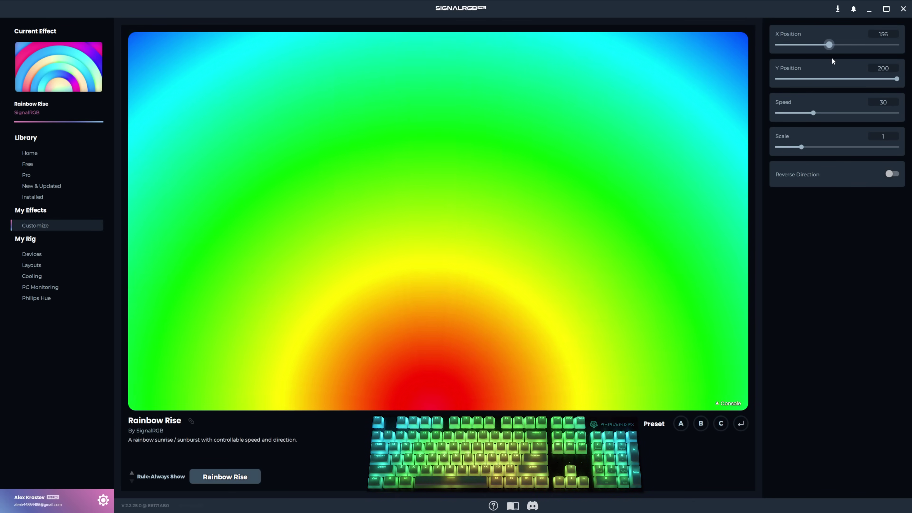
drag(897, 79, 868, 113)
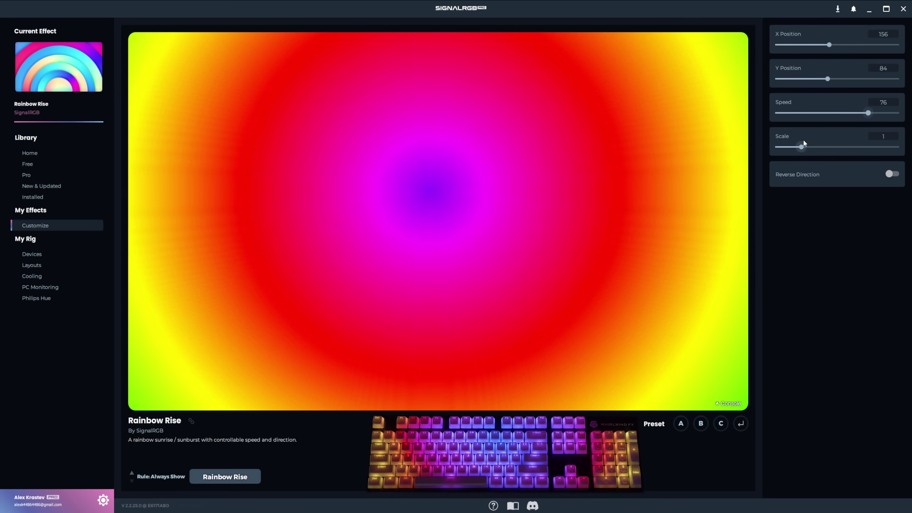
drag(803, 145, 778, 147)
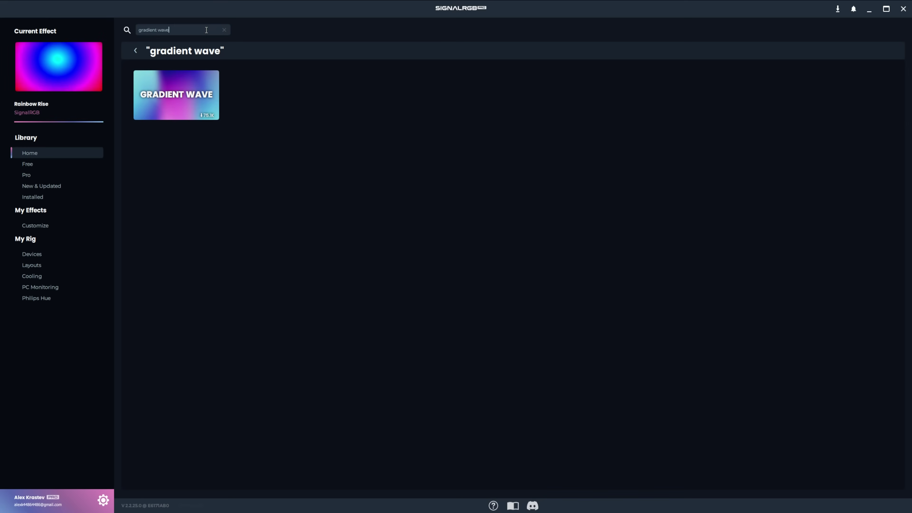
- Apply Gradient Wave with four colours, recolouring colour 1 red, colour 2 green and colour 4 yellow
click(168, 96)
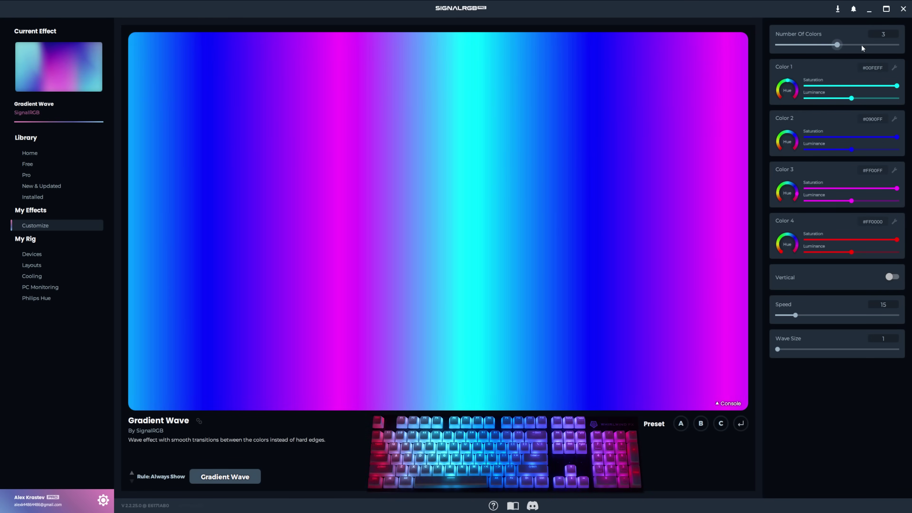
click(896, 45)
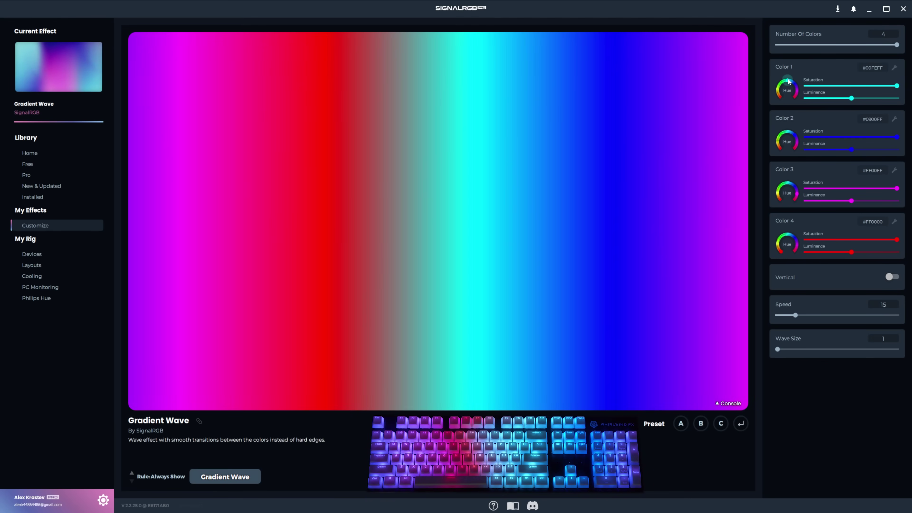
drag(788, 82, 780, 96)
mouse_move(795, 134)
mouse_down()
mouse_move(790, 150)
mouse_move(778, 134)
mouse_up()
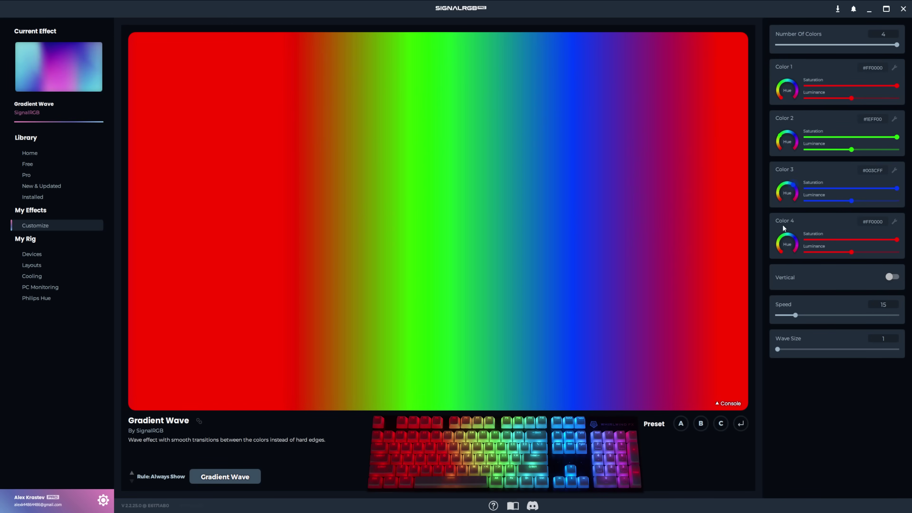
drag(780, 251, 776, 244)
- Set the wave speed to 47, change its direction, brighten colour 1, and search 'custom wave'
drag(795, 315, 833, 316)
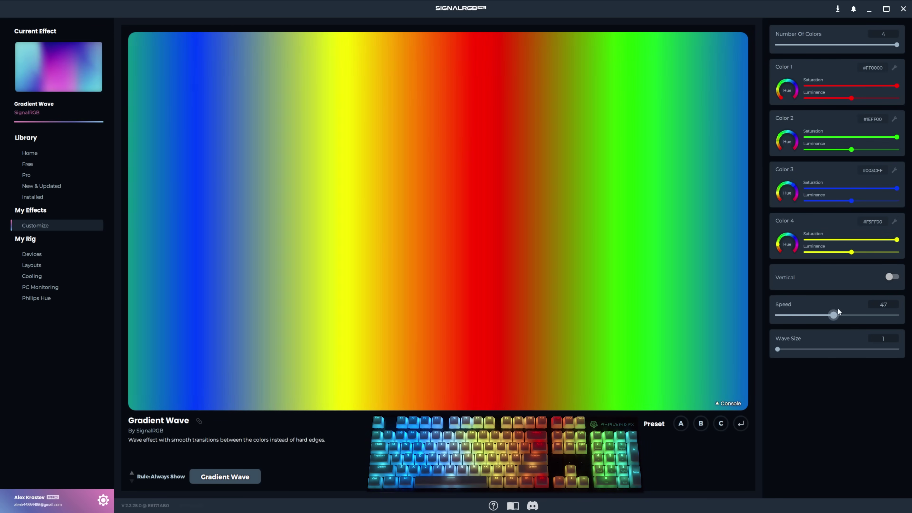
click(894, 276)
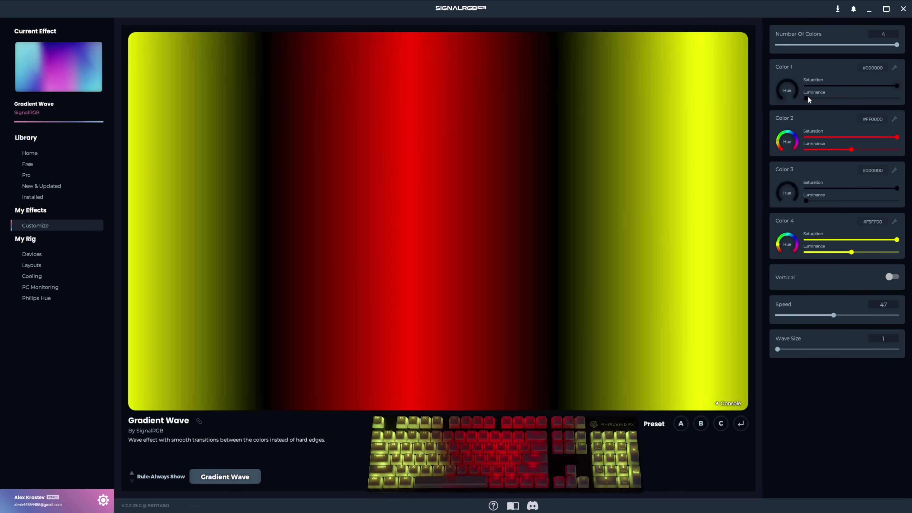
drag(809, 99, 821, 98)
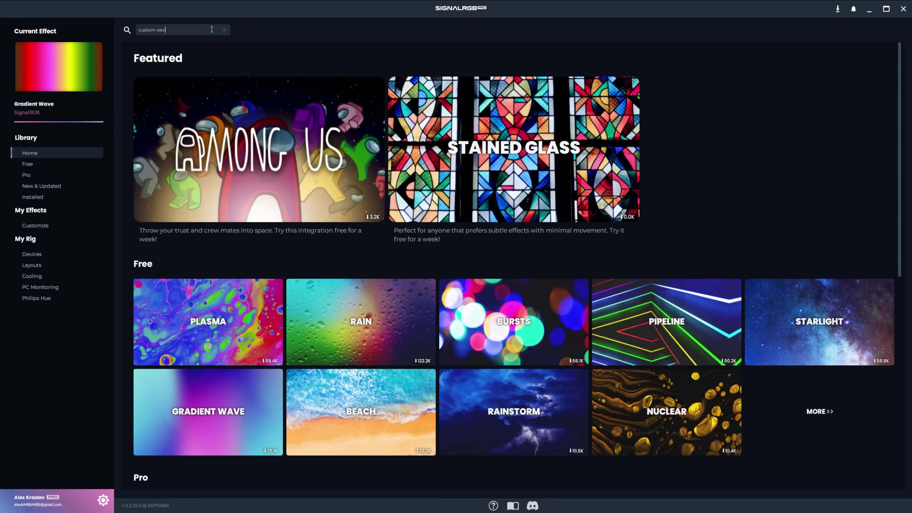
key(Return)
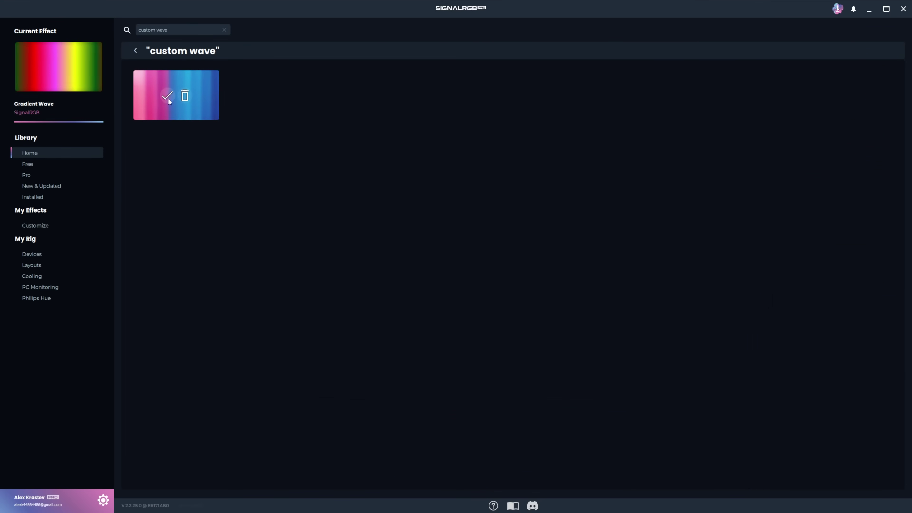
- Apply Custom Wave with four colours and Vertical on, then search for 'custom spiral'
click(167, 98)
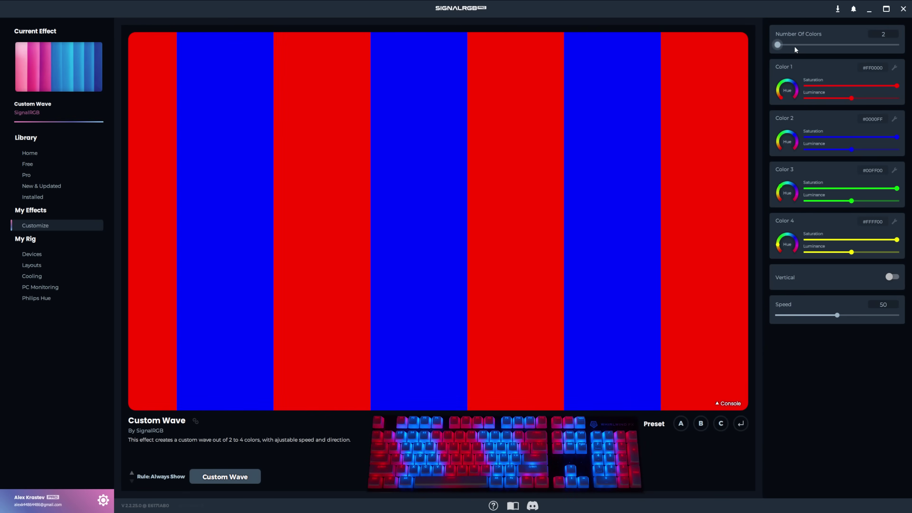
drag(777, 44, 818, 53)
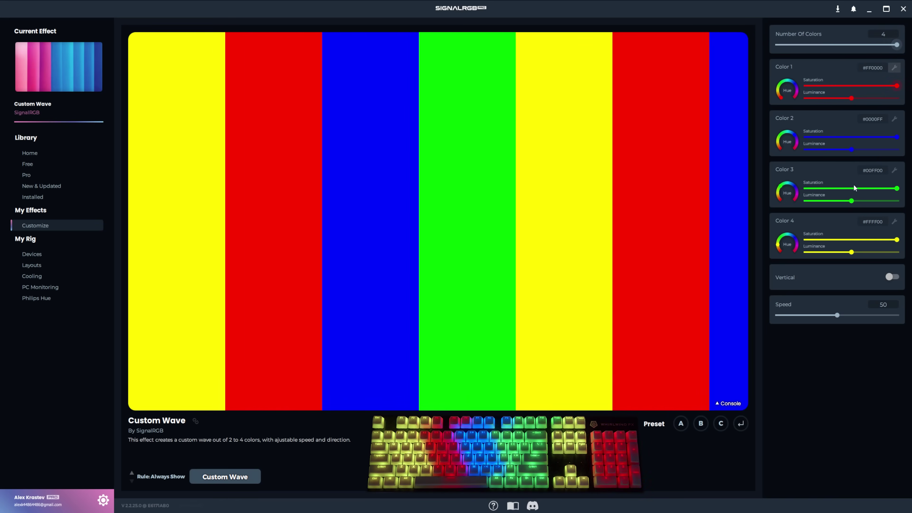
click(890, 277)
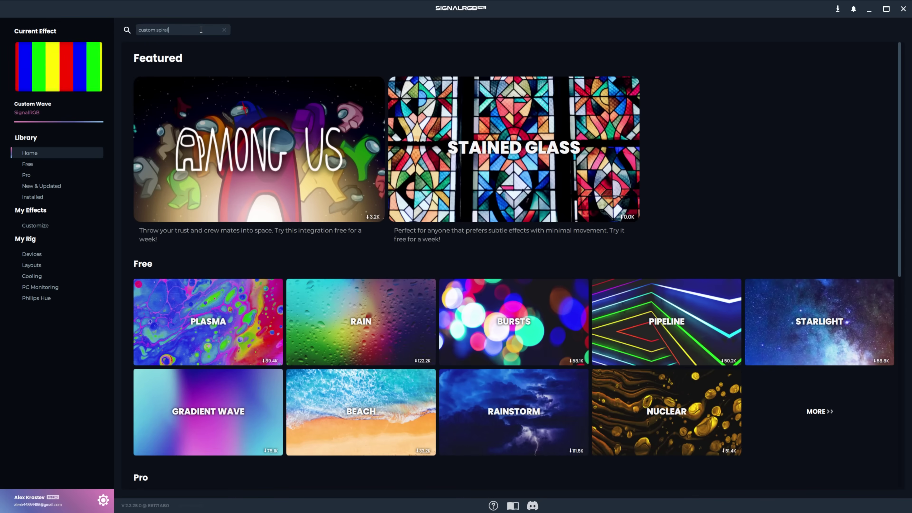
key(Return)
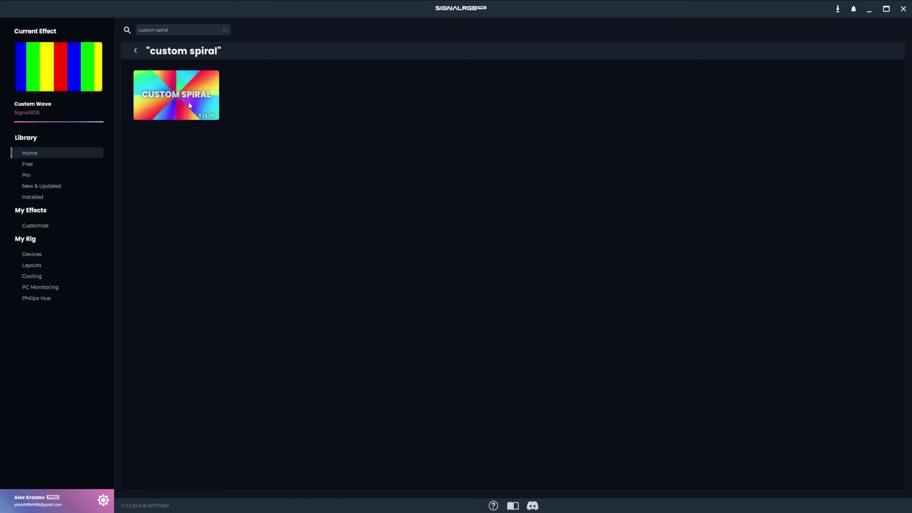
- Apply Custom Spiral, make colours 2 and 4 black, and set centre X 133, Y 142
click(168, 96)
mouse_move(888, 87)
mouse_down()
mouse_move(843, 84)
mouse_move(897, 78)
mouse_up()
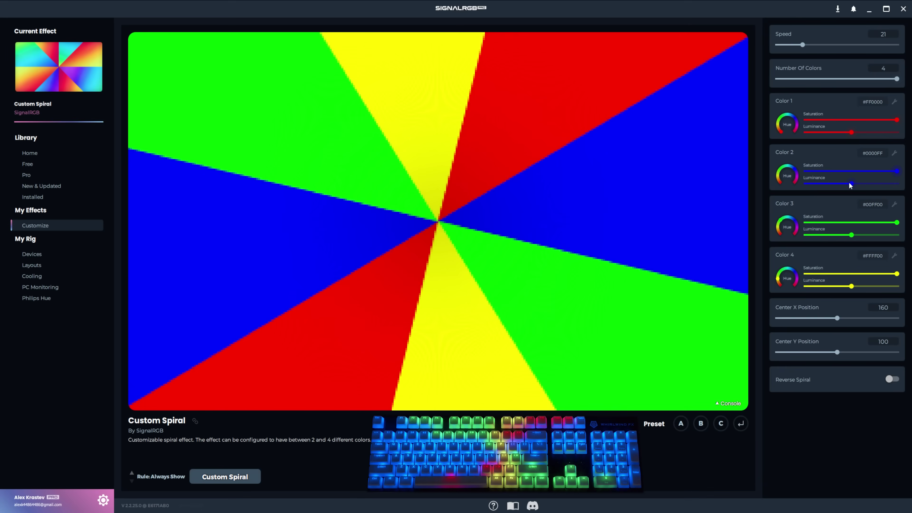
drag(851, 183, 806, 184)
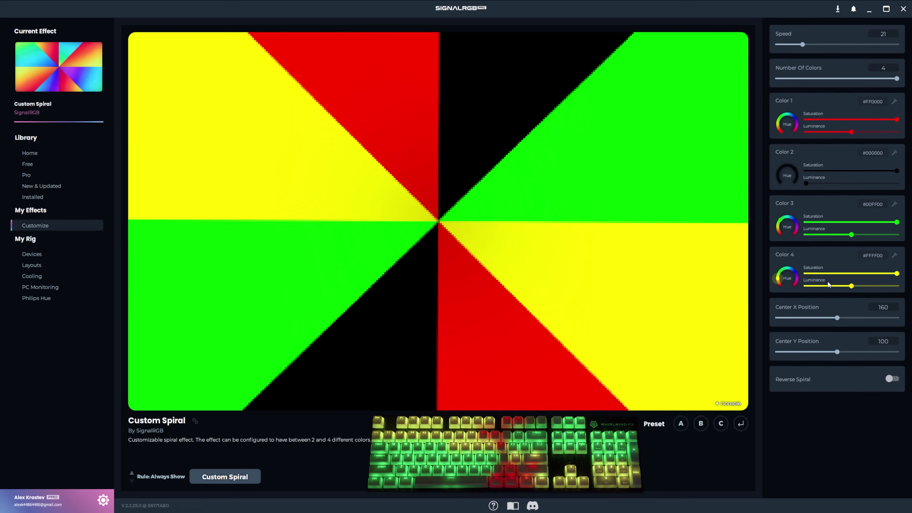
drag(851, 286, 804, 287)
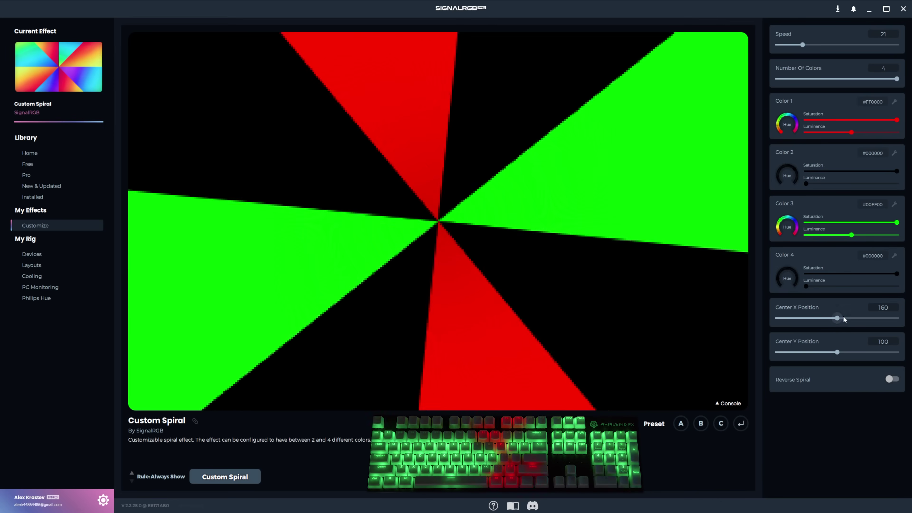
drag(836, 318, 870, 319)
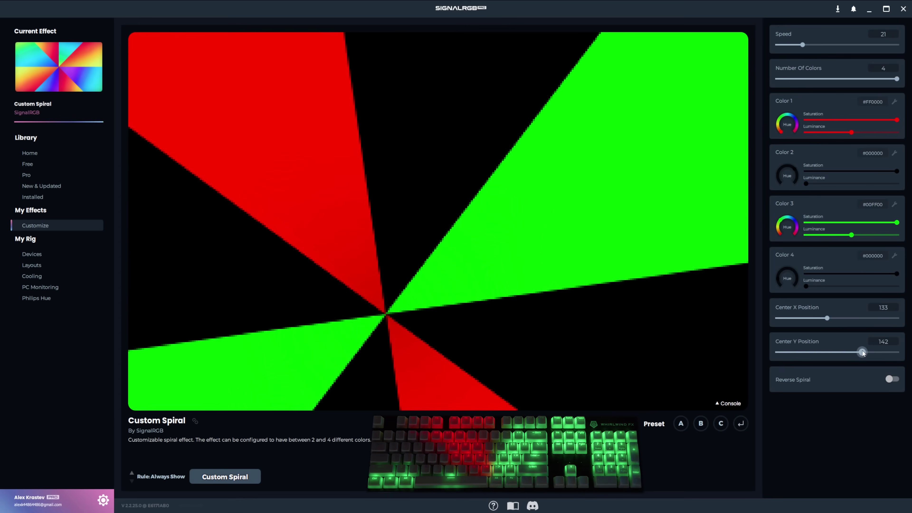
drag(862, 353, 813, 352)
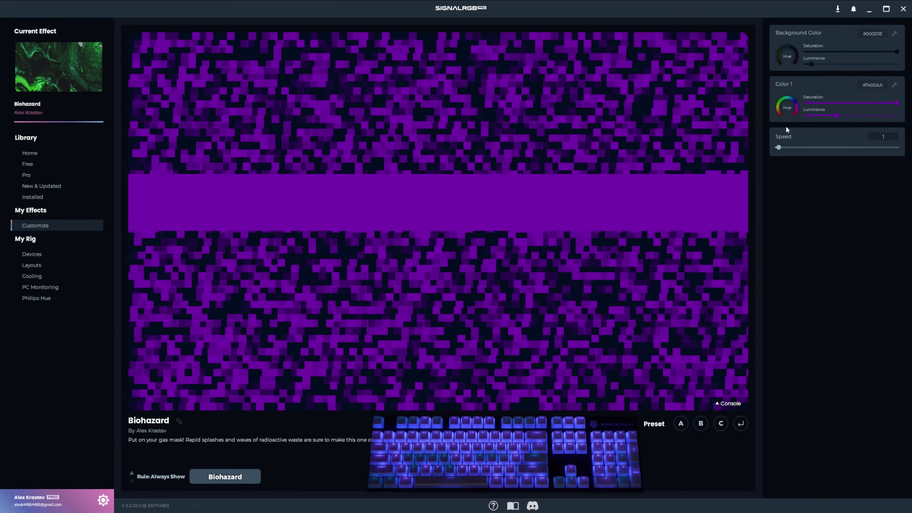
- Drop the Biohazard speed to 0 to freeze its animation
drag(778, 147, 760, 154)
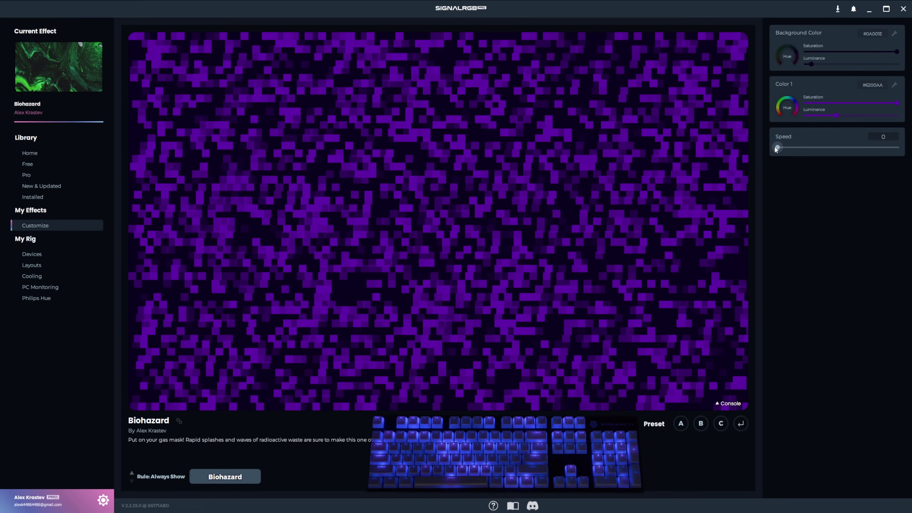
- Pick Watercolor from the effect list below the preview as the current effect
click(229, 477)
click(330, 305)
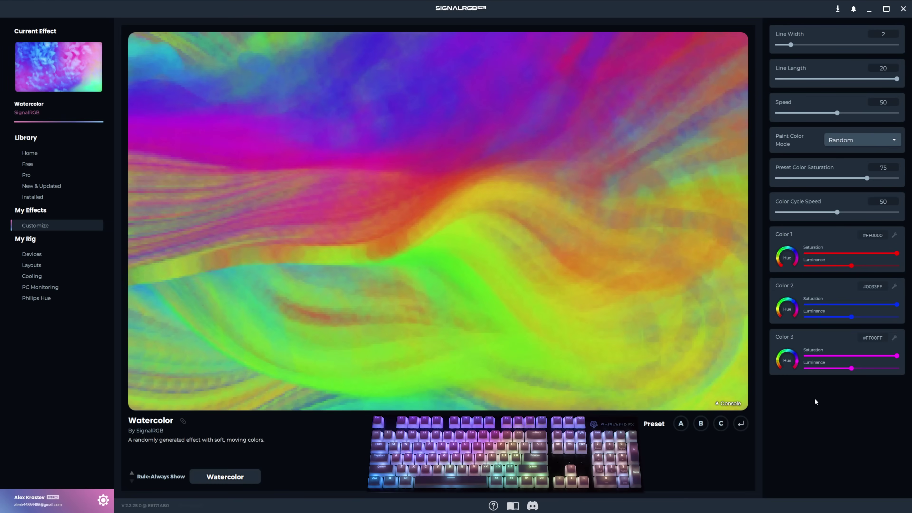